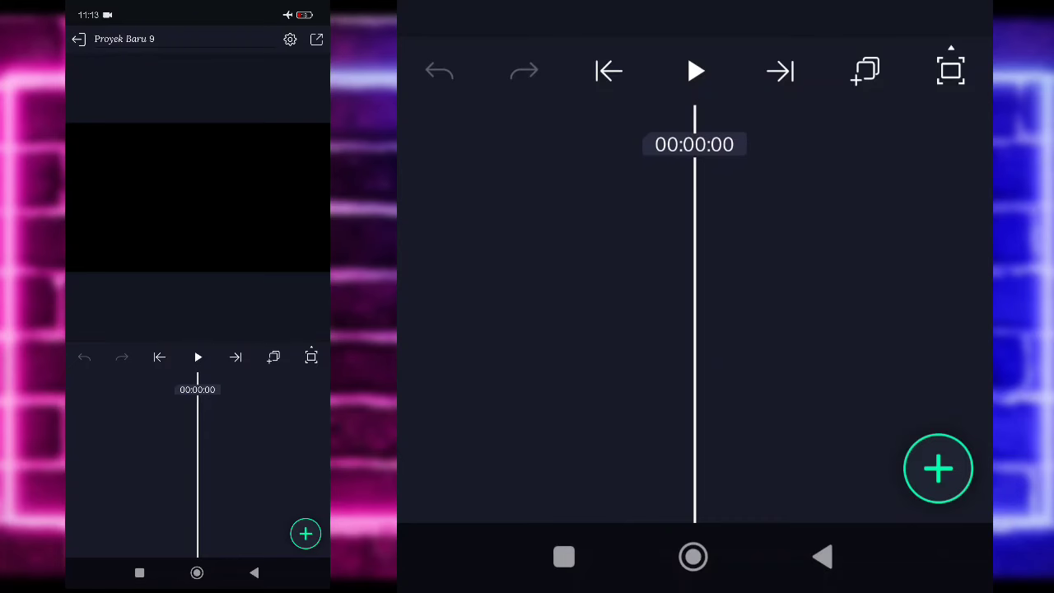
Import the game screenshot from Media as an image layer
click(938, 468)
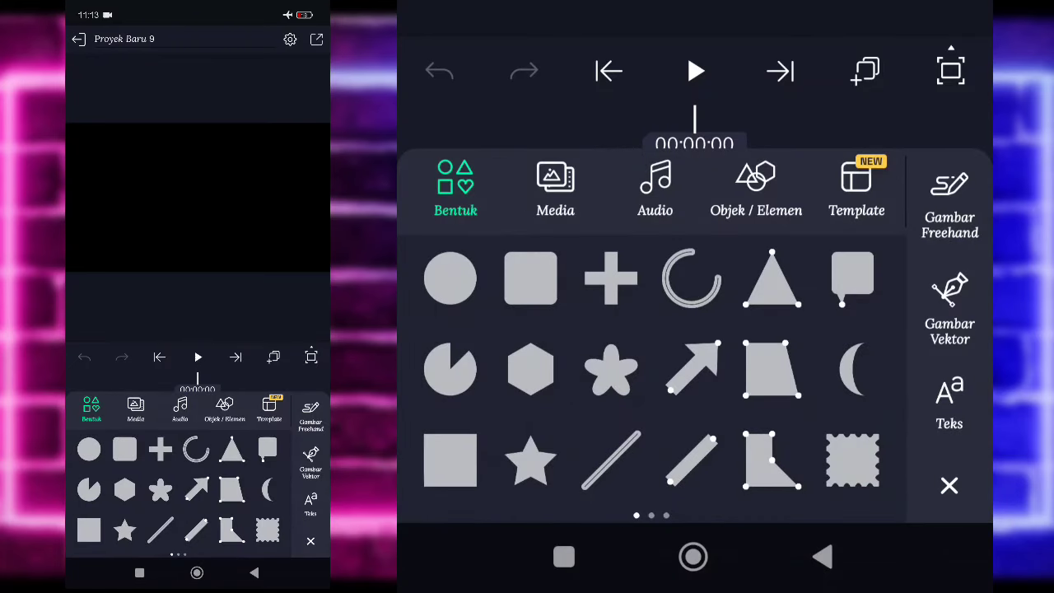
click(558, 175)
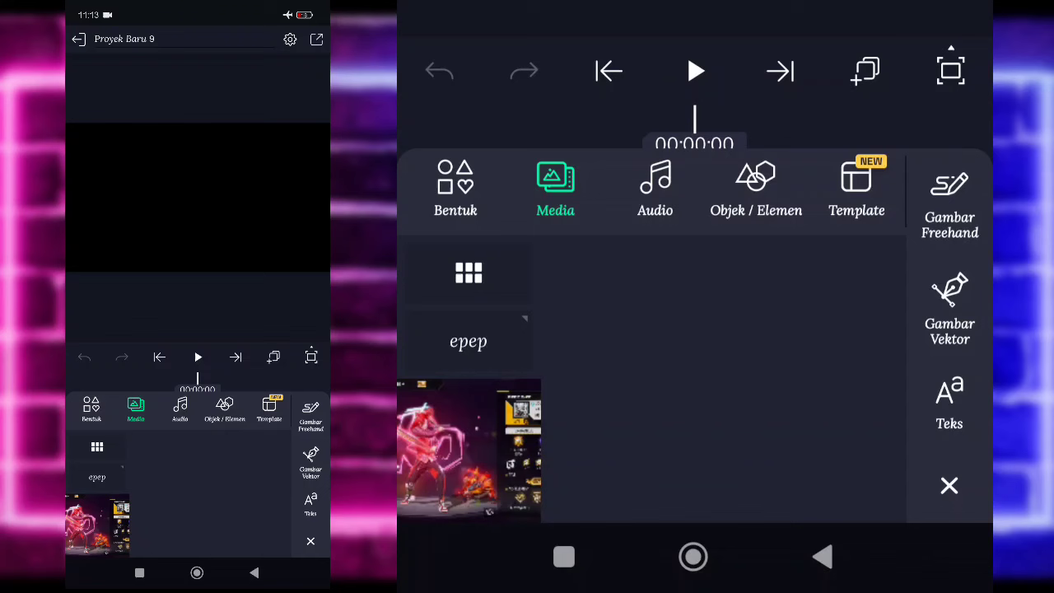
click(486, 456)
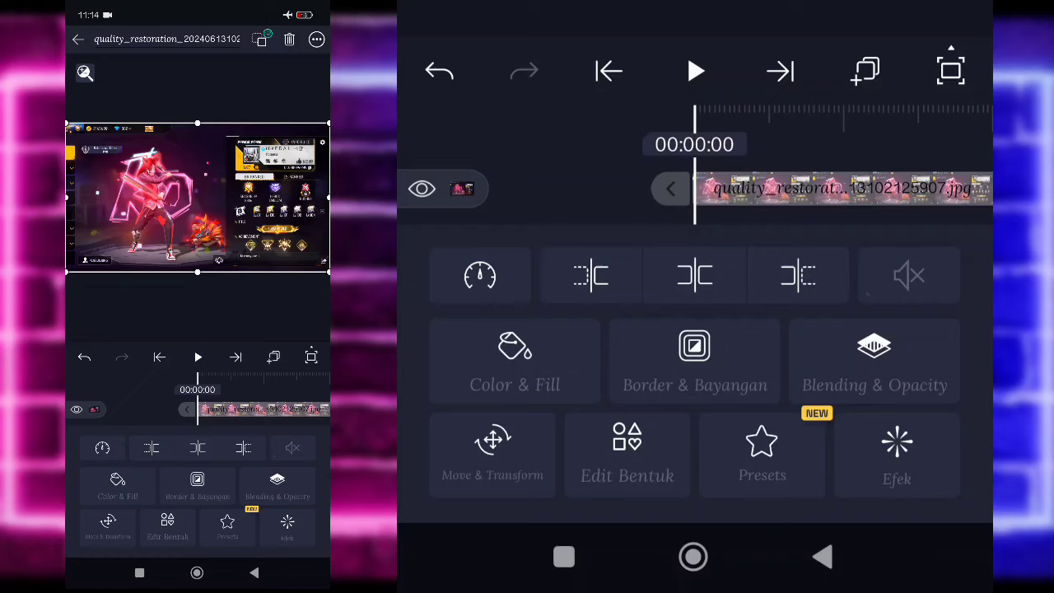
click(854, 202)
Add the Sound Indila Love Story song as an audio track
click(938, 478)
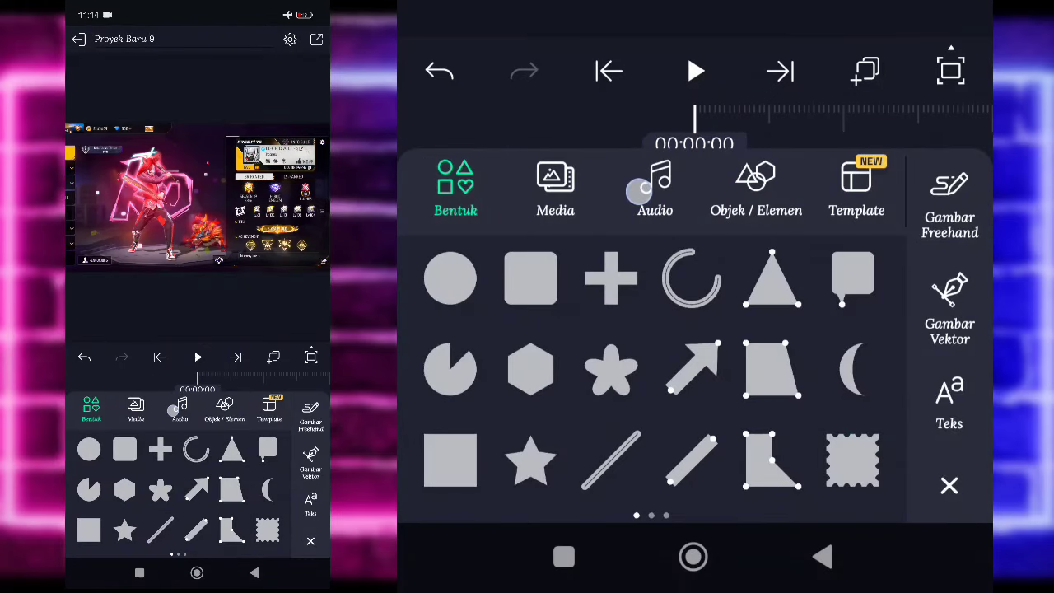
click(654, 181)
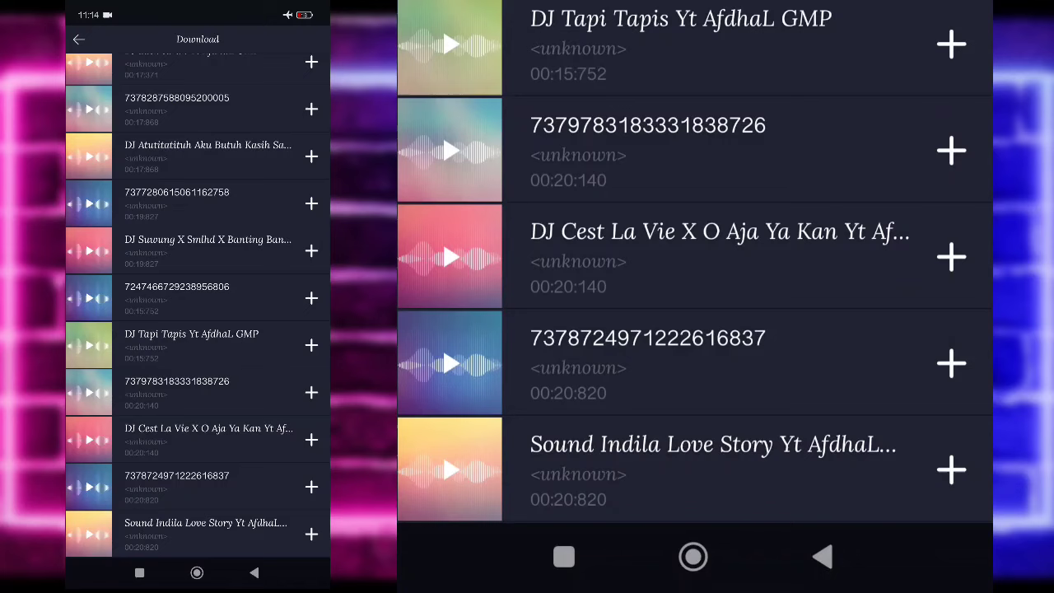
click(311, 534)
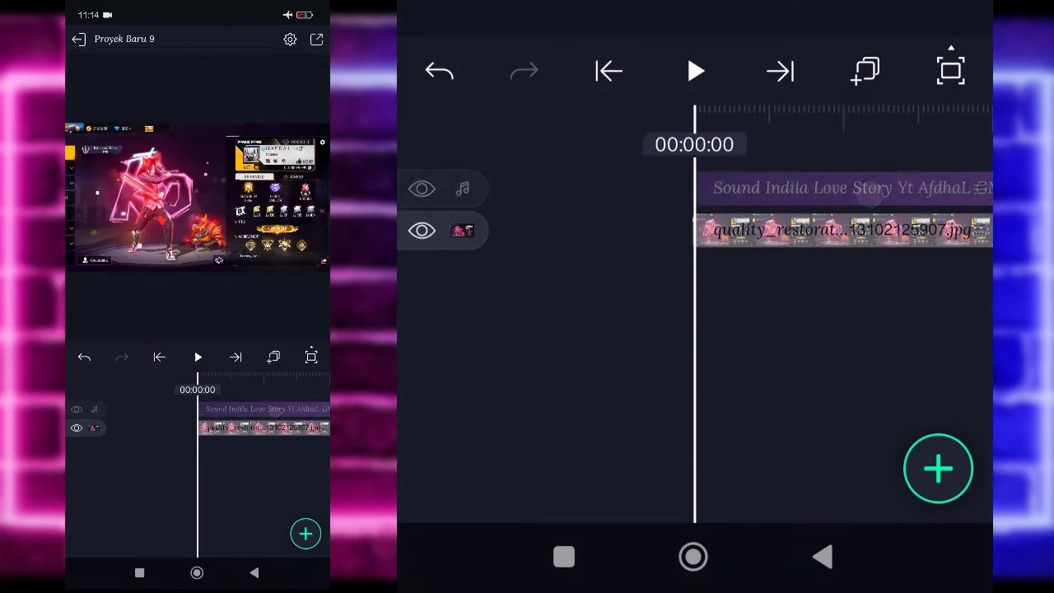
Move the screenshot image track above the Sound Indila Love Story track
drag(867, 354, 755, 346)
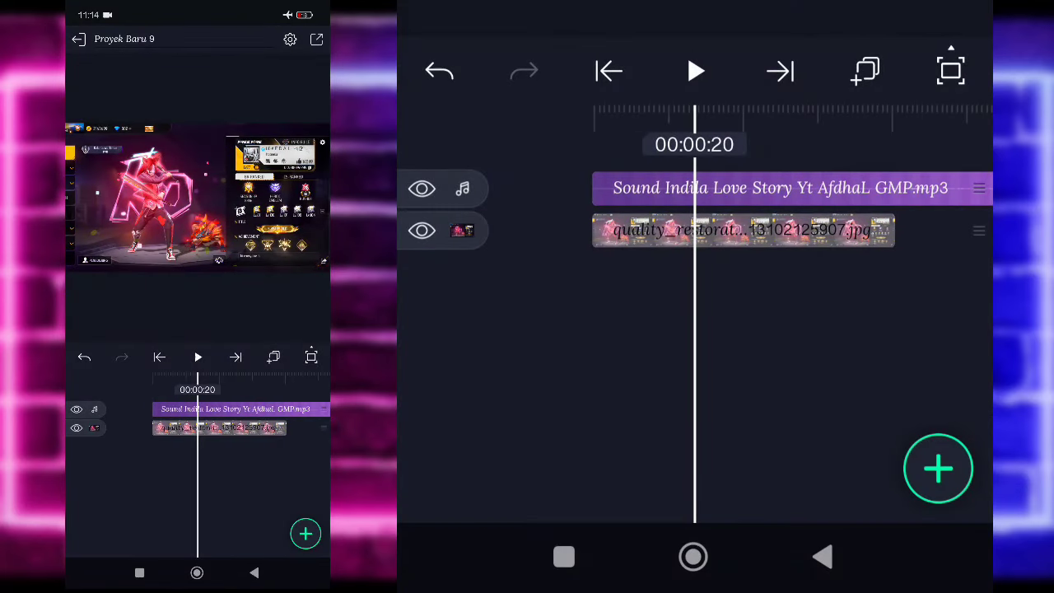
drag(626, 354, 720, 354)
drag(579, 189, 571, 235)
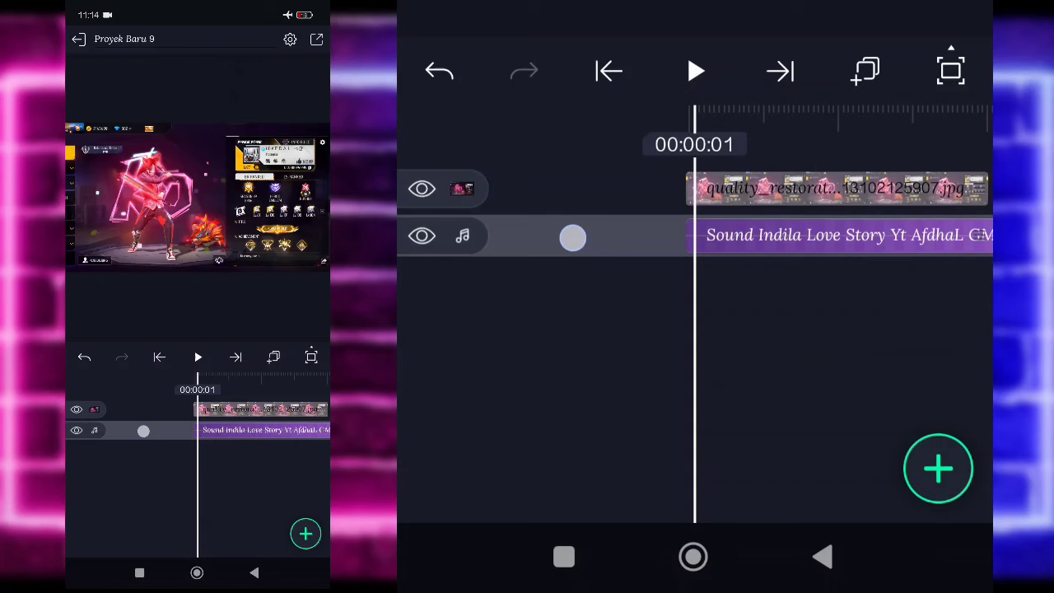
mouse_move(865, 352)
mouse_down()
mouse_move(607, 372)
mouse_move(736, 397)
mouse_move(688, 367)
mouse_up()
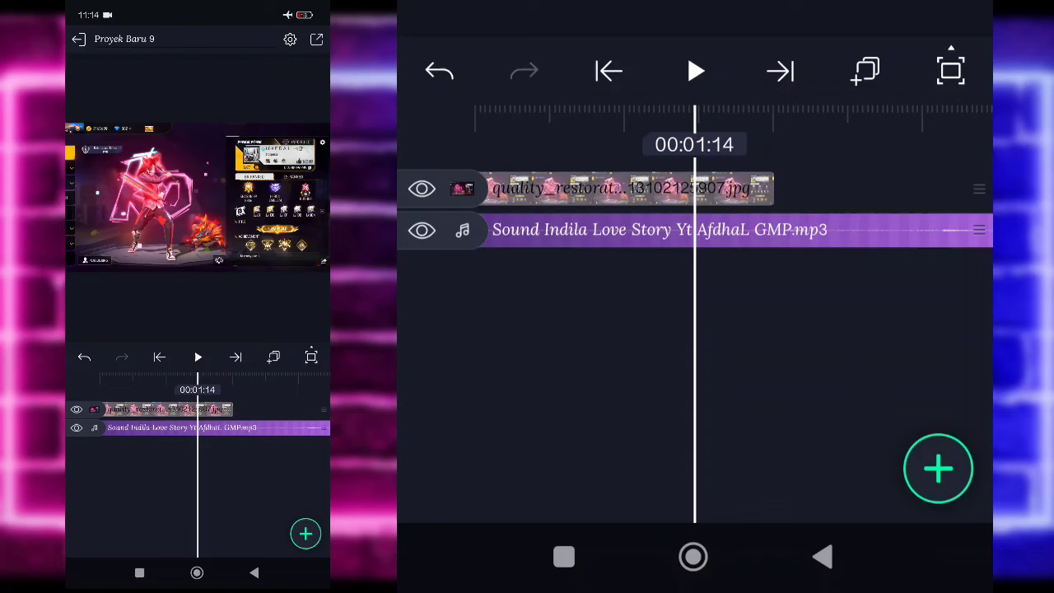
Extend the image clip to the playhead at 00:20:25
drag(724, 191, 786, 194)
click(741, 188)
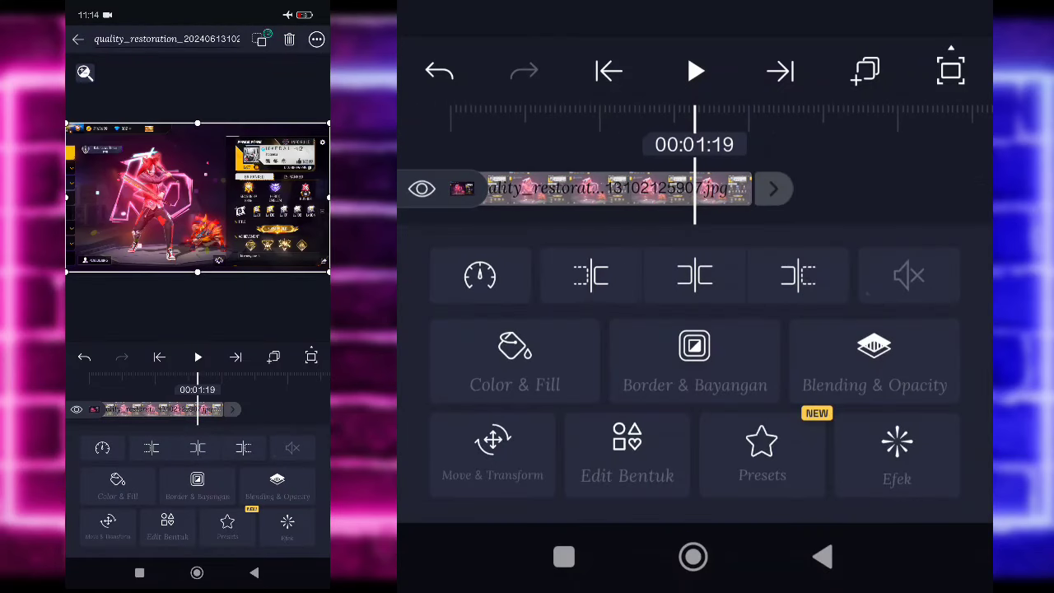
drag(668, 248, 609, 247)
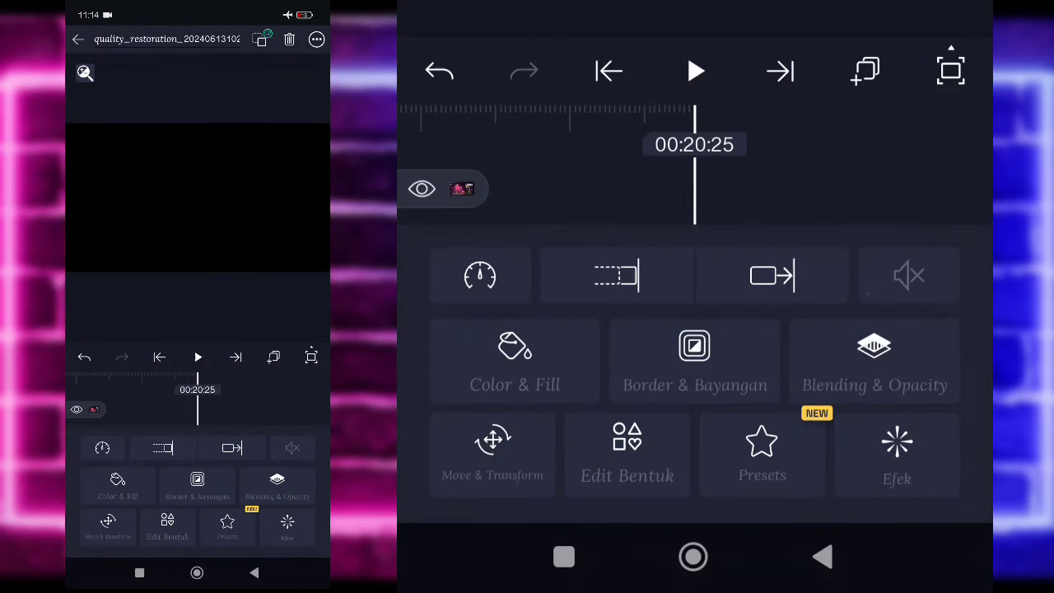
click(689, 113)
click(649, 252)
click(635, 275)
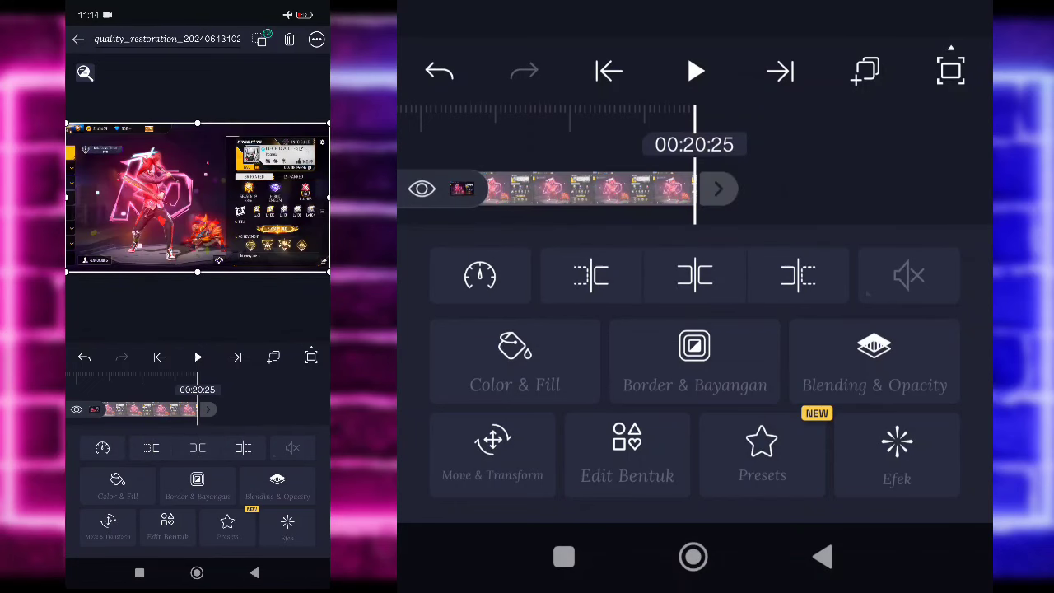
Apply the Distorsi/Warp Ubin tile effect to the screenshot with Mirror enabled
click(896, 457)
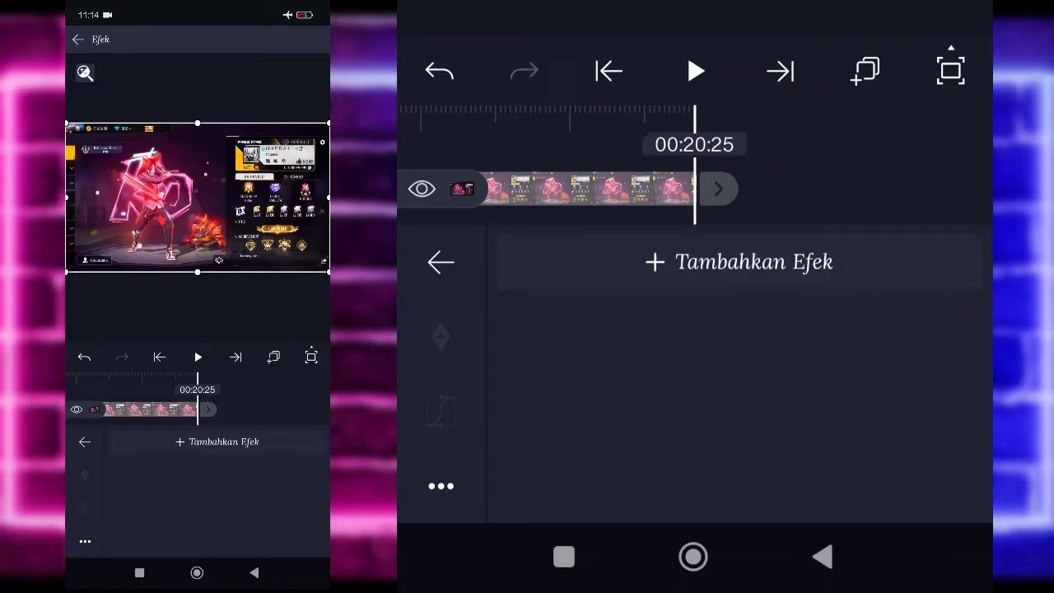
click(738, 261)
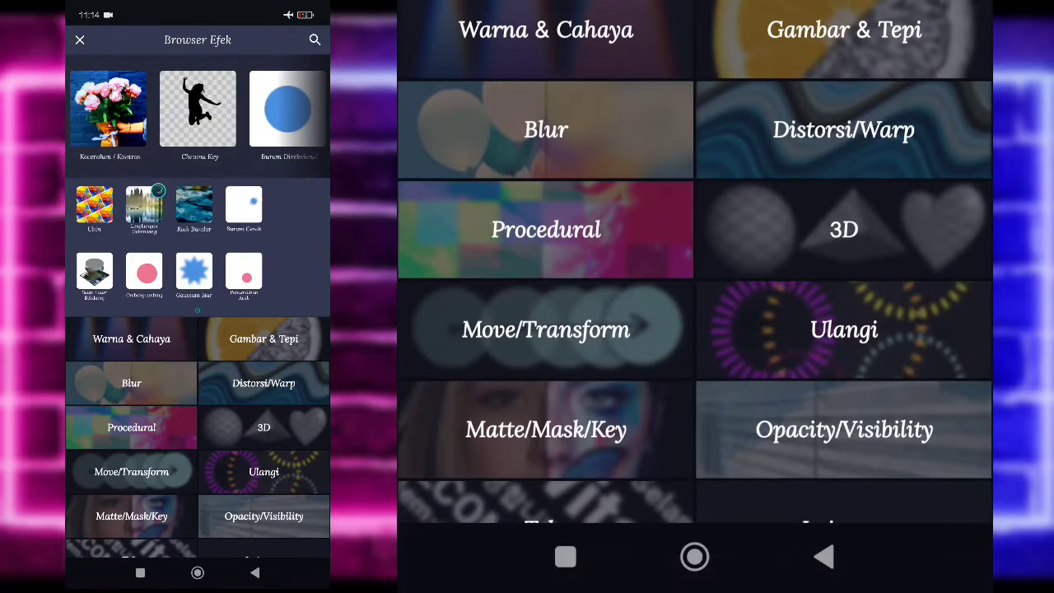
click(832, 107)
scroll(694, 288, down, 5)
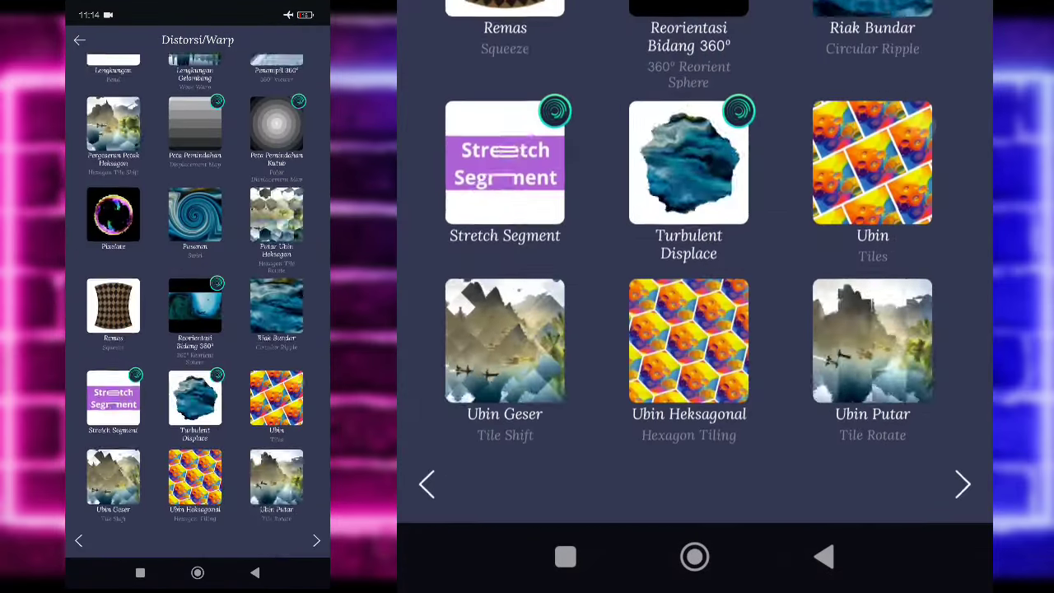
click(871, 175)
click(564, 469)
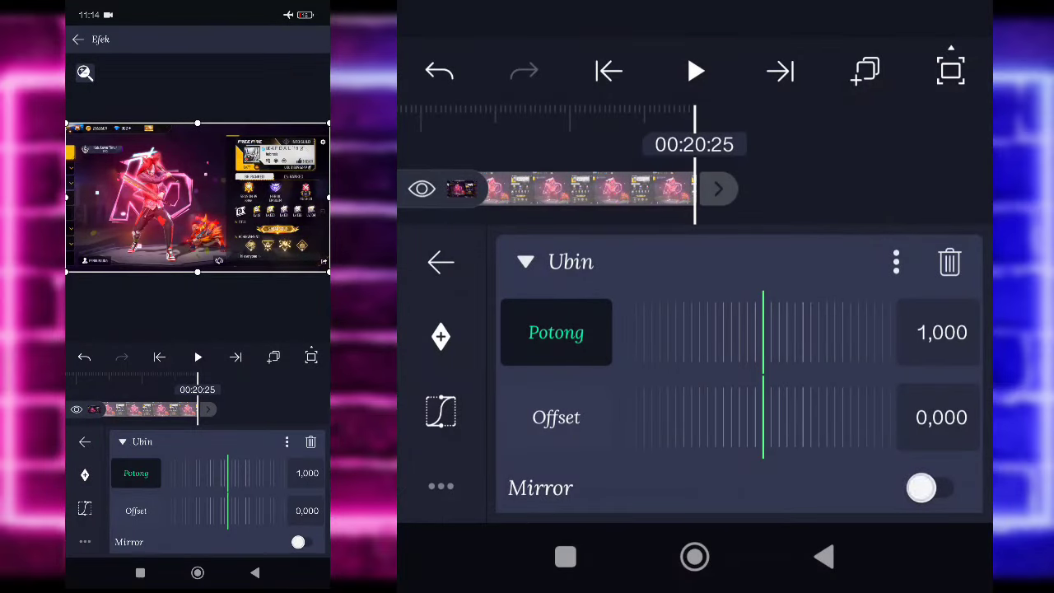
click(928, 487)
click(525, 262)
Add the Blur > Buram Gerak motion blur with default settings
click(754, 327)
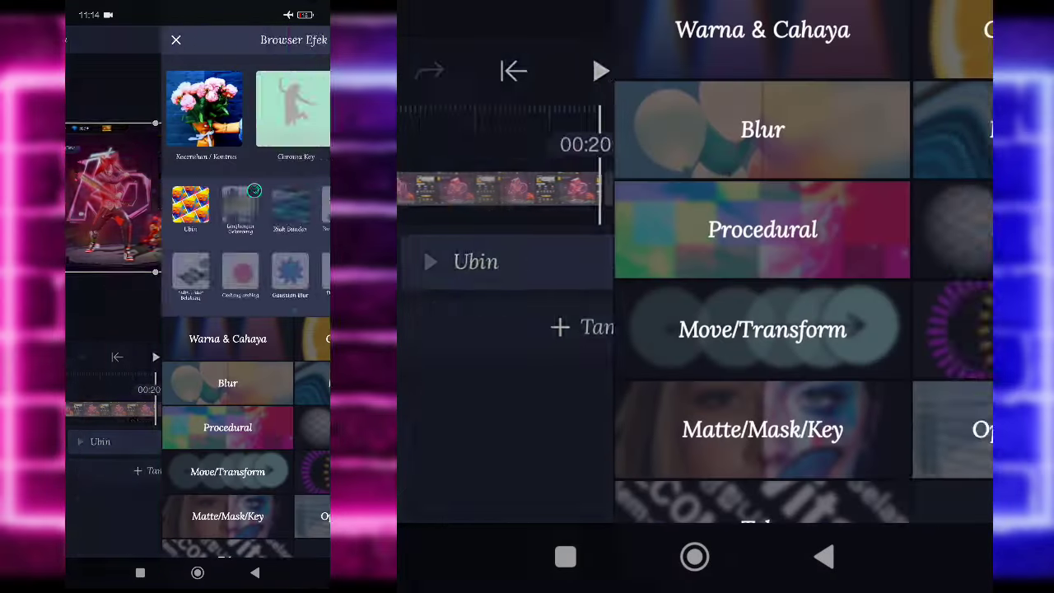
click(628, 144)
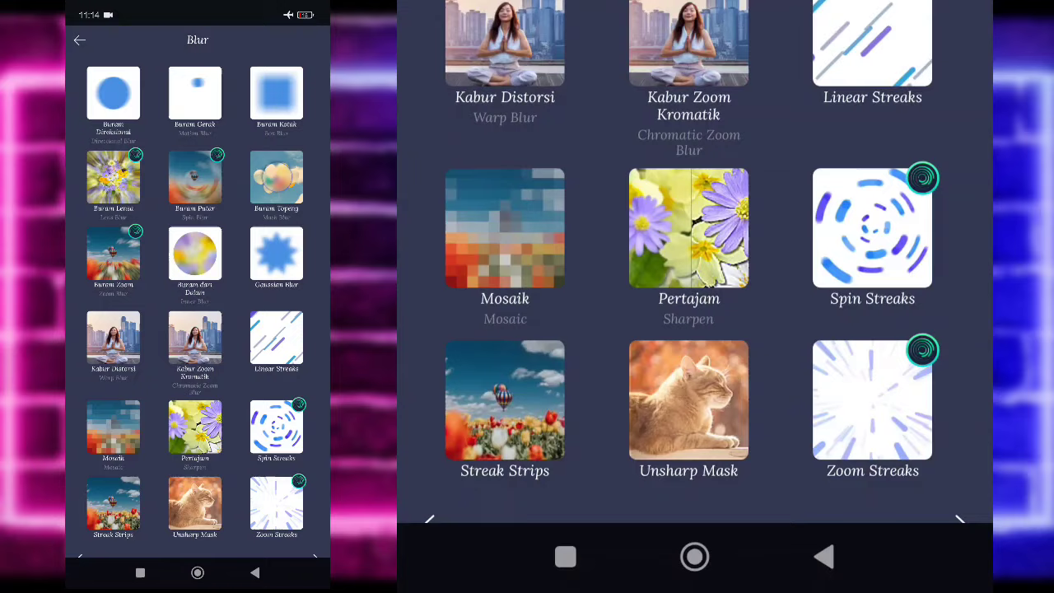
click(194, 92)
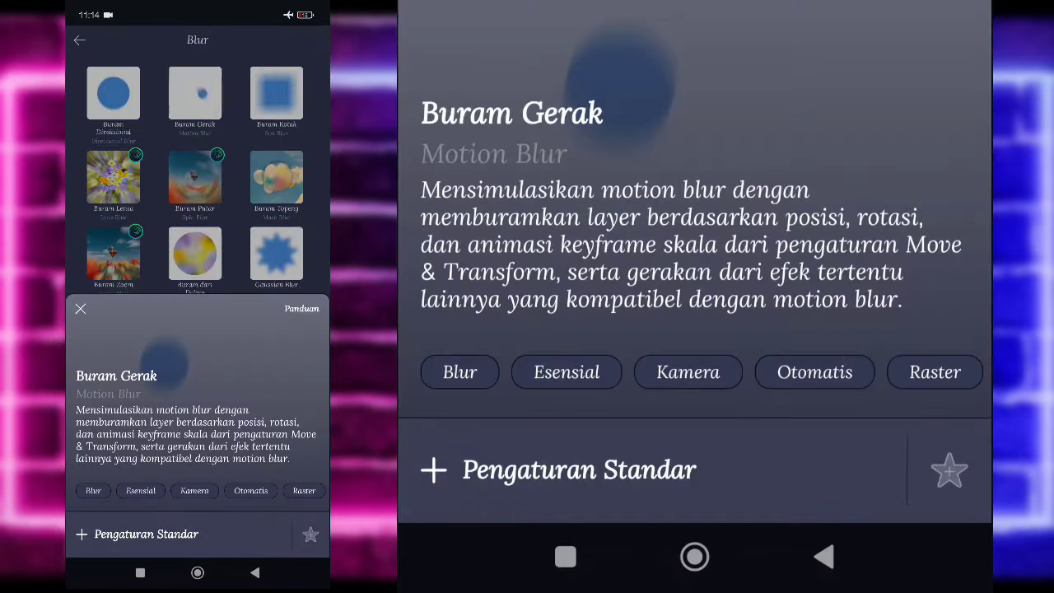
click(200, 532)
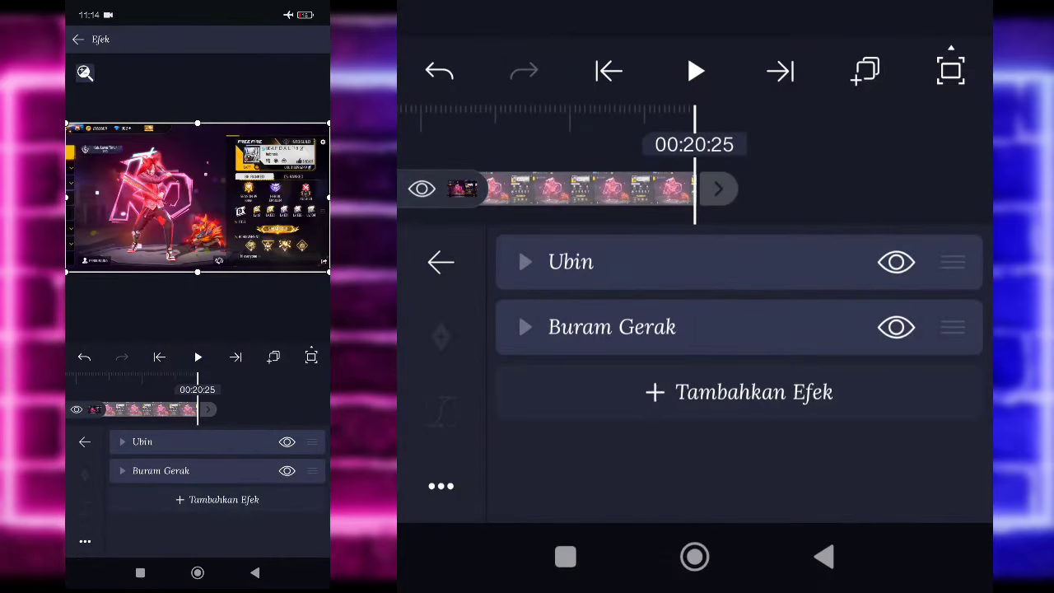
Add Fade In/Out to the screenshot clip and set its fade-in to 5.00 s
click(724, 387)
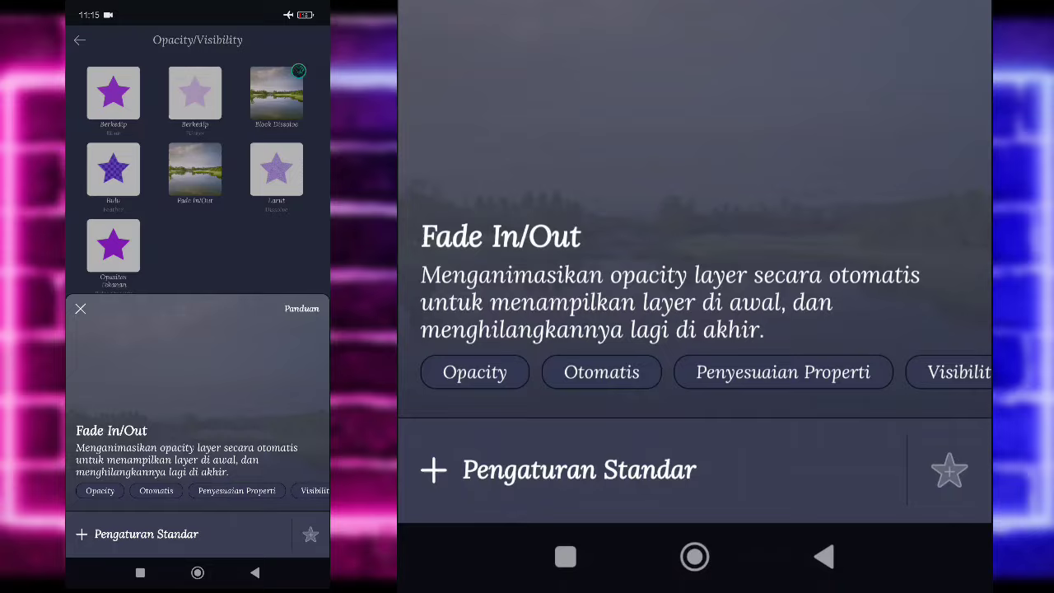
click(704, 471)
click(733, 410)
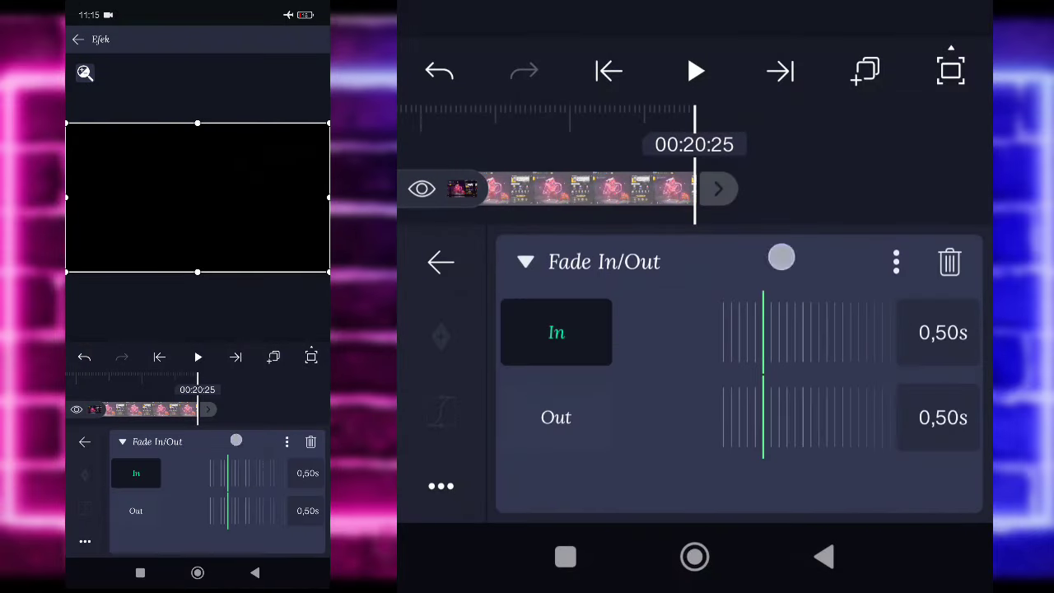
click(781, 257)
click(708, 392)
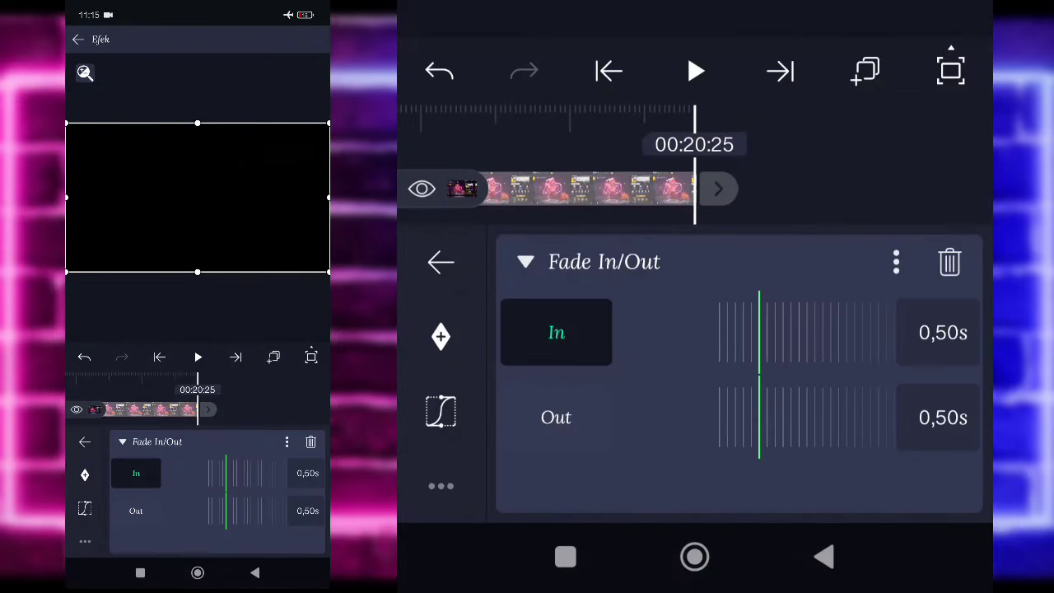
drag(785, 331, 474, 345)
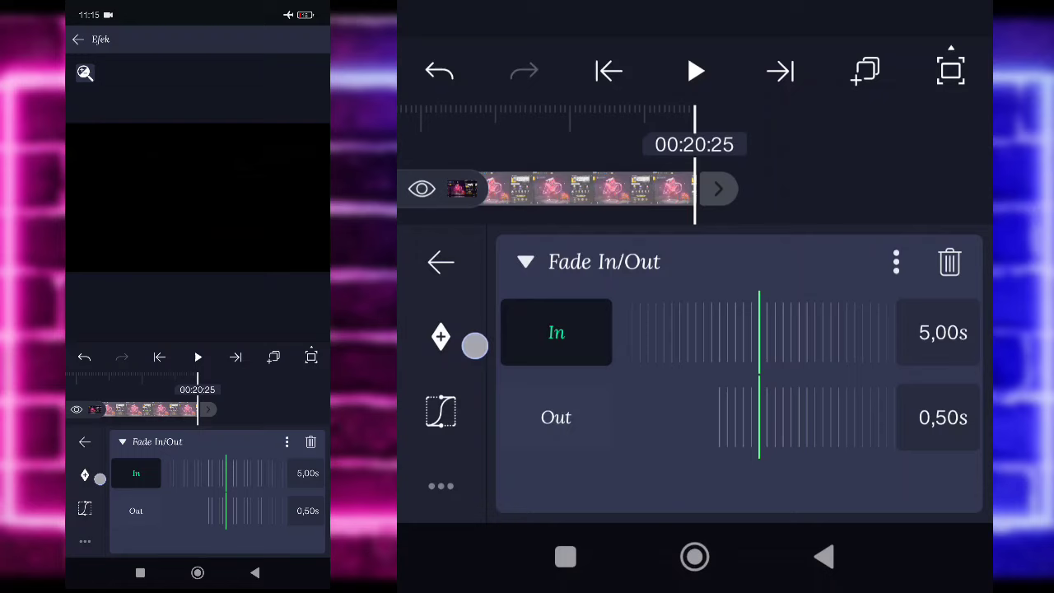
Scrub through the clip to preview the three effects, then close the effects list
mouse_move(548, 210)
mouse_down()
mouse_move(883, 200)
mouse_move(691, 228)
mouse_move(436, 233)
mouse_up()
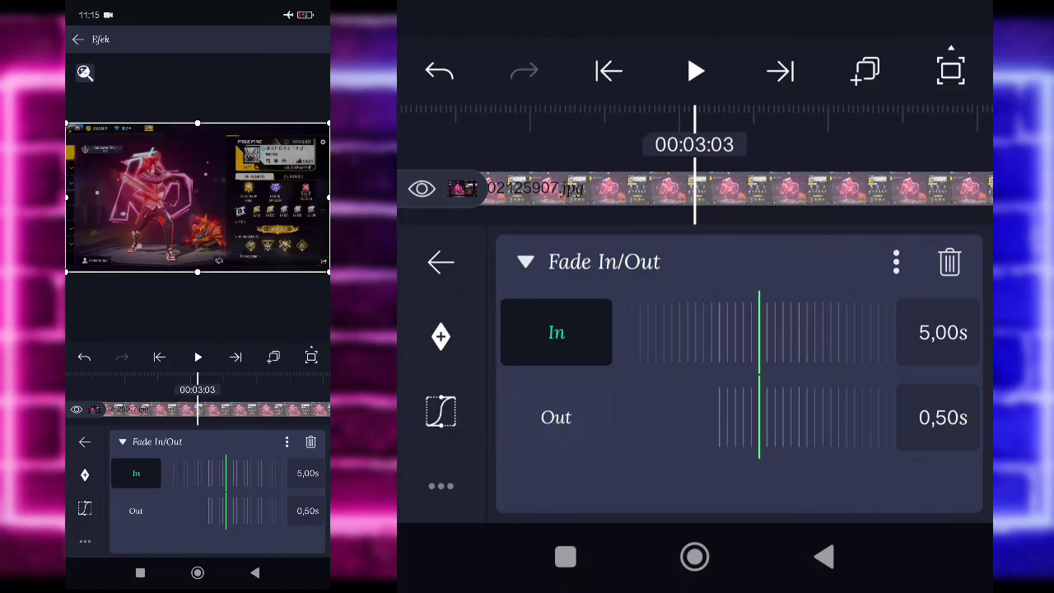
click(525, 261)
drag(818, 176, 592, 194)
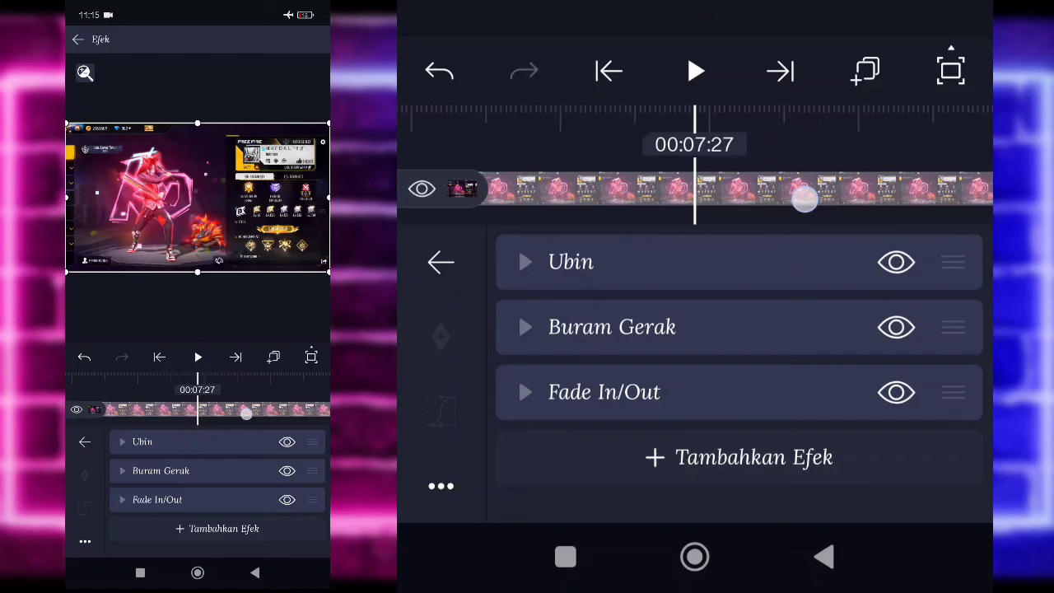
mouse_move(805, 198)
mouse_down()
mouse_move(593, 198)
mouse_move(626, 198)
mouse_up()
mouse_move(781, 226)
mouse_down()
mouse_move(772, 239)
mouse_move(922, 160)
mouse_up()
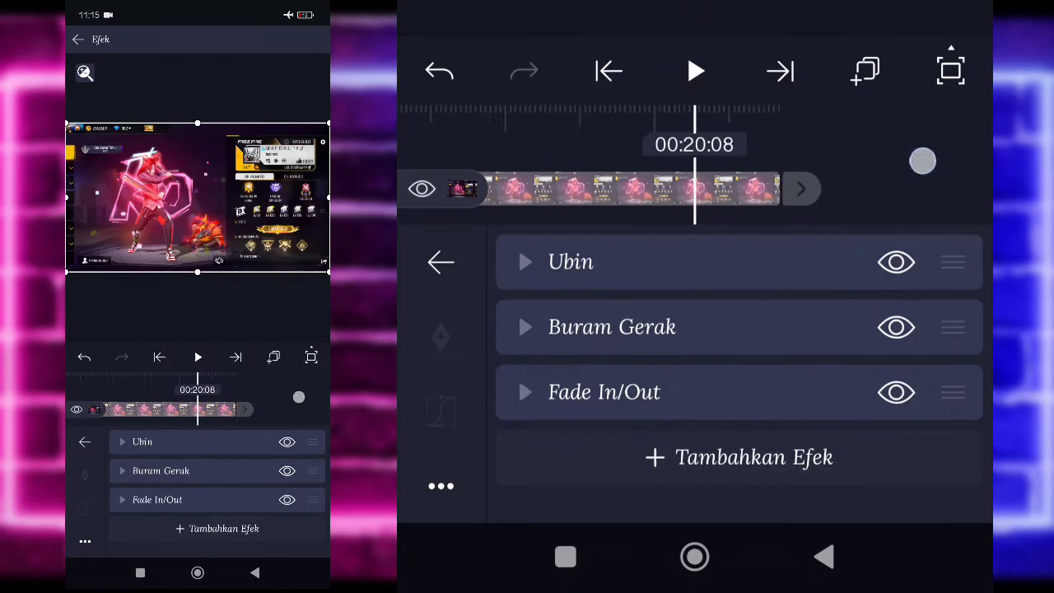
click(677, 189)
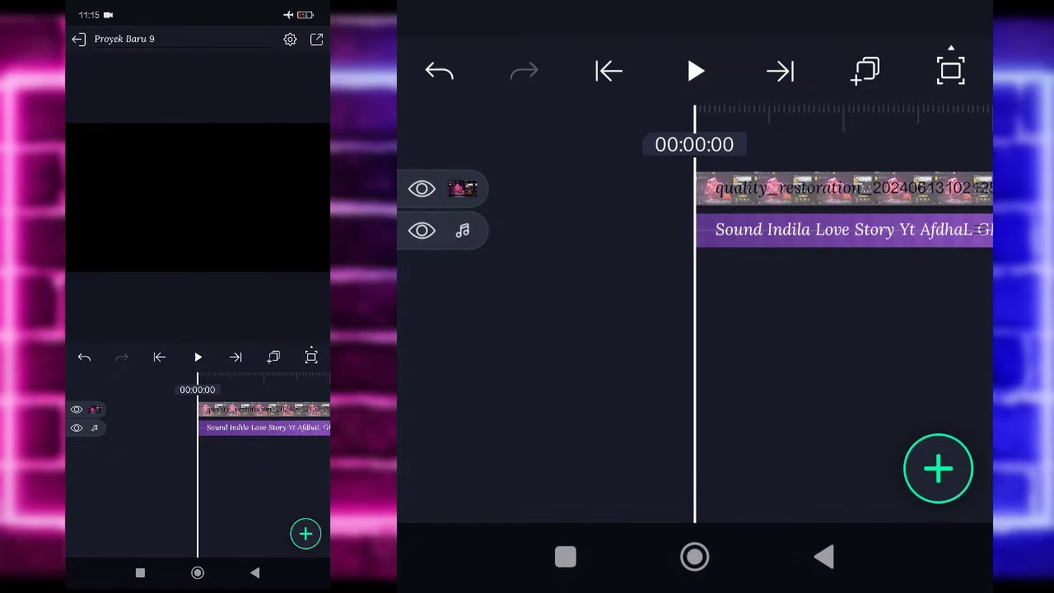
Exit Proyek Baru 9 and open the CC/COLORING 16/9 Yt AfdhaL GMP project
click(79, 38)
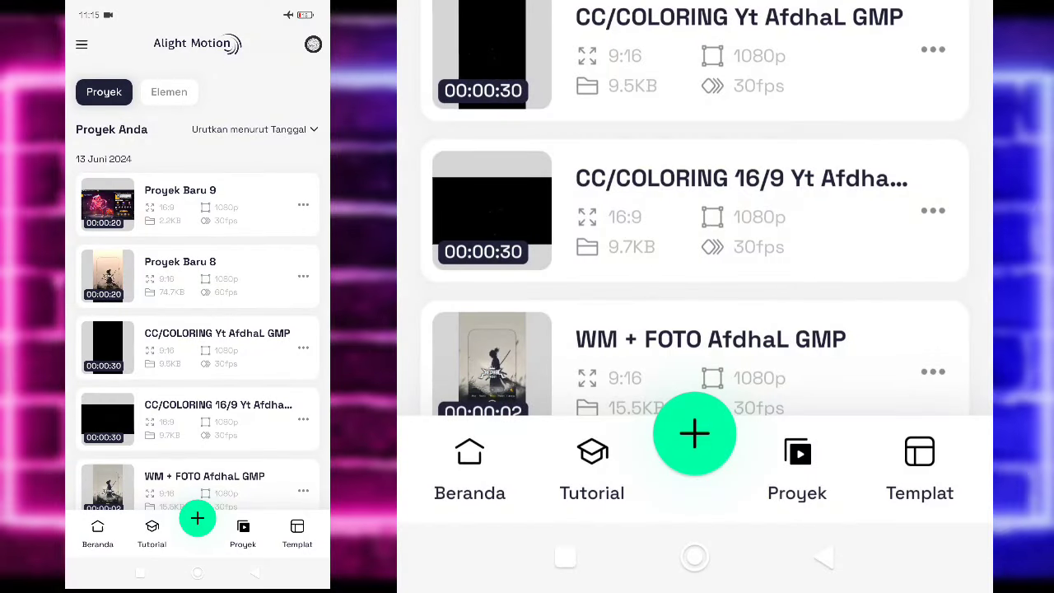
click(807, 187)
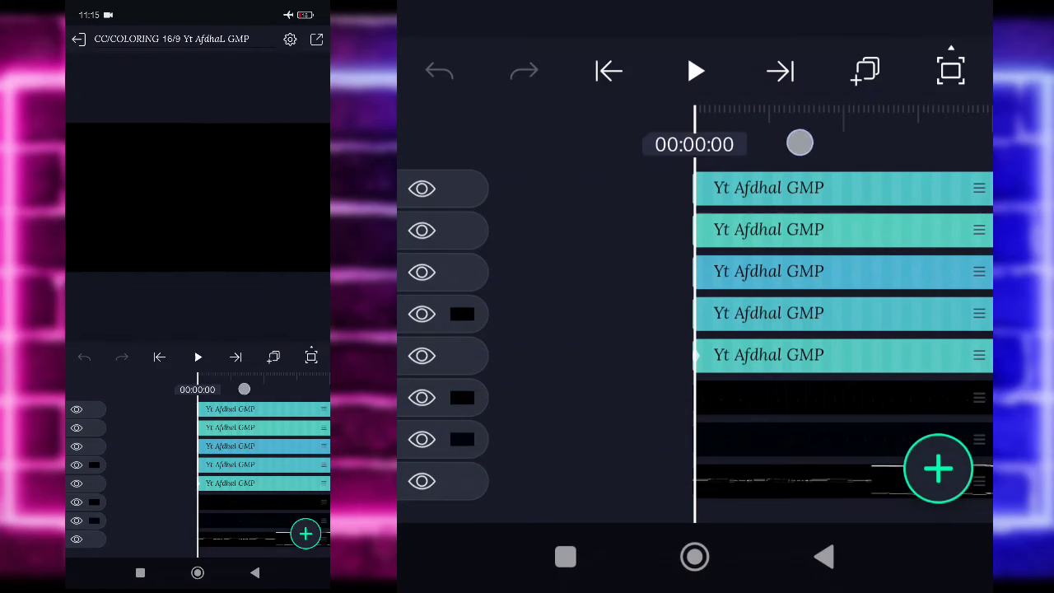
Select all layers, copy them with Salin 8 Layer, and exit to the project list
click(864, 70)
click(812, 113)
click(864, 71)
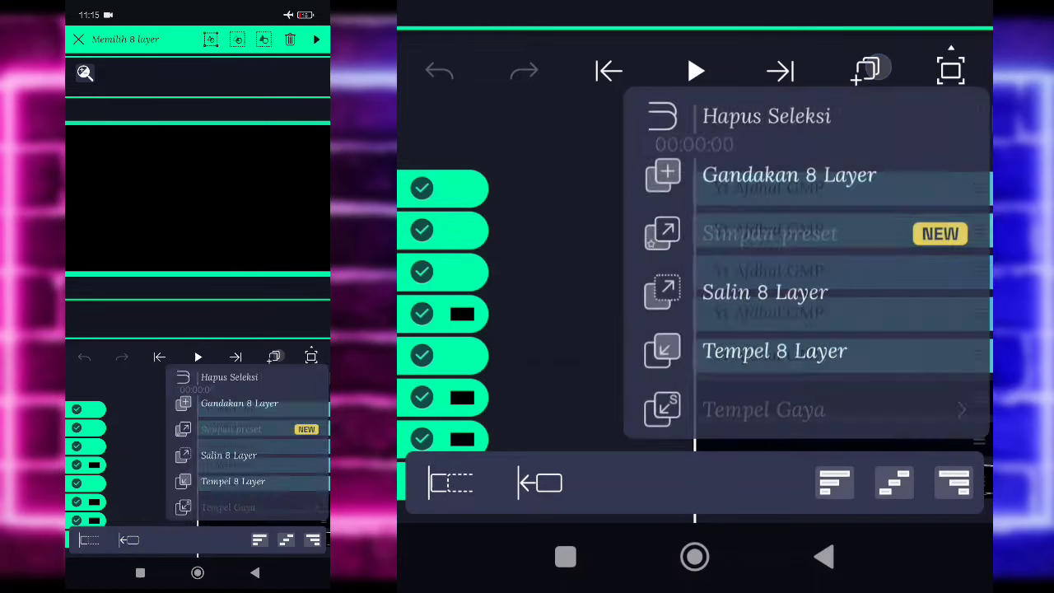
click(819, 290)
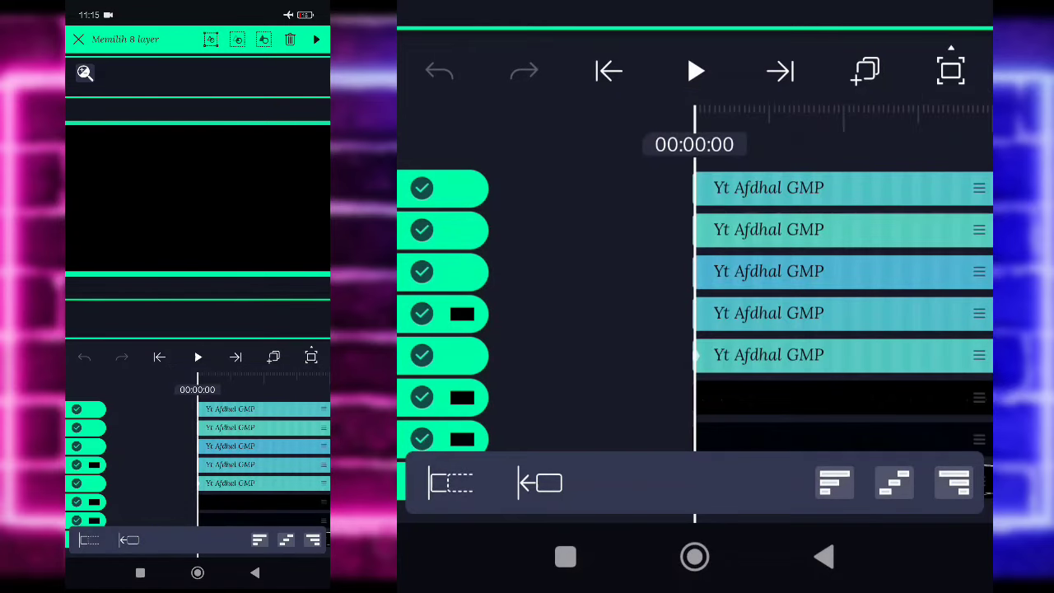
click(823, 557)
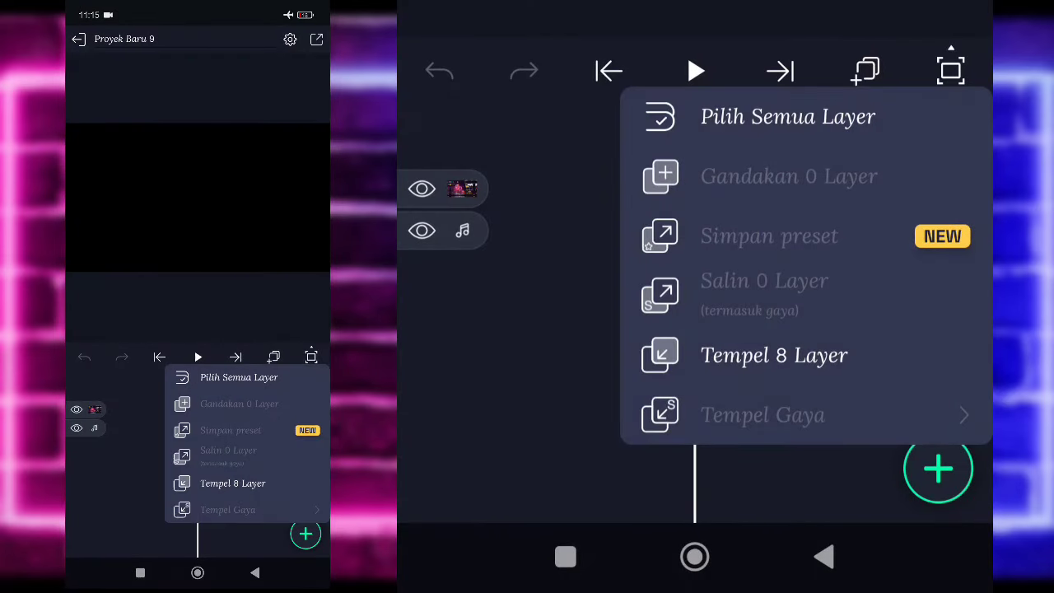
Paste the eight copied preset layers with Tempel 8 Layer and scrub to their end
click(747, 343)
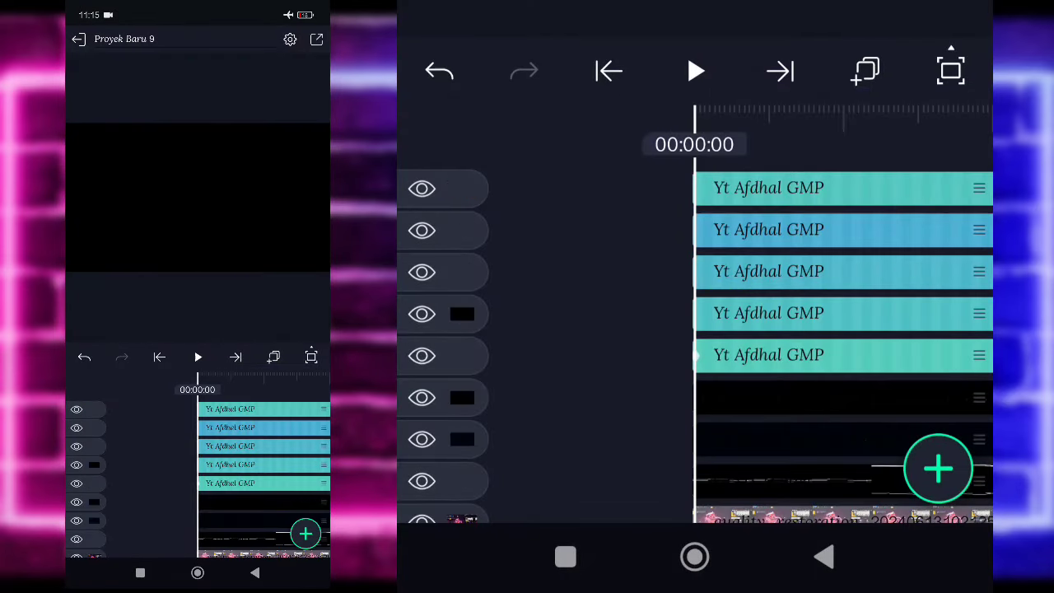
drag(722, 231, 494, 230)
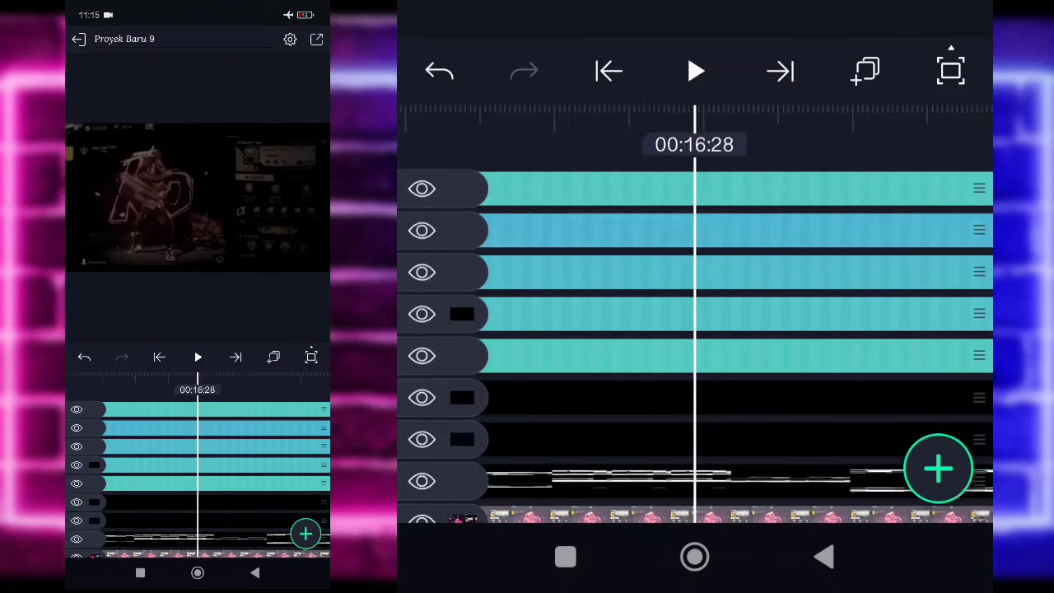
drag(788, 369, 576, 370)
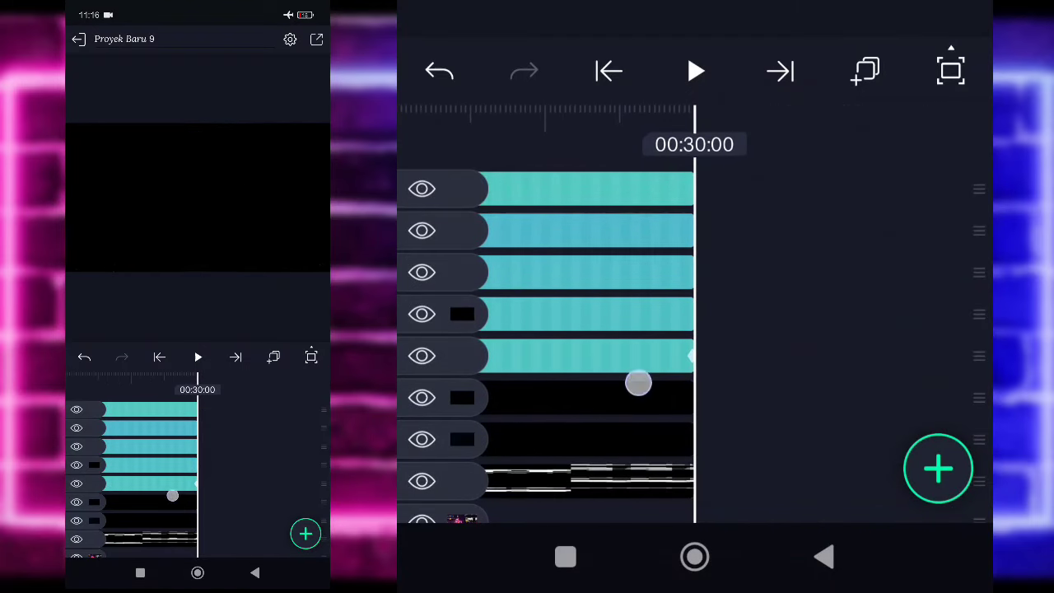
drag(638, 383, 807, 400)
drag(611, 306, 610, 133)
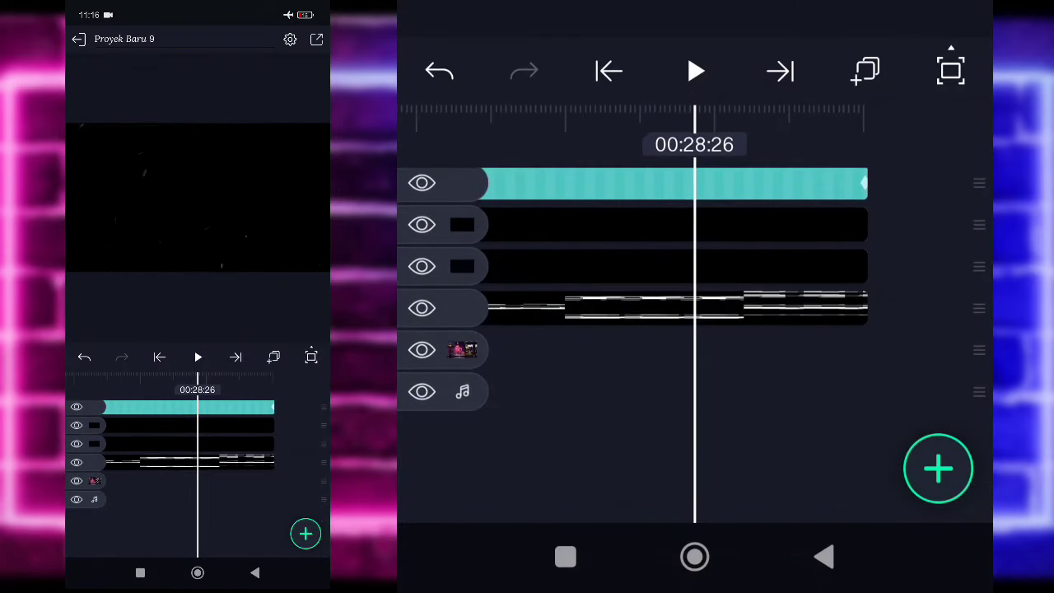
Multi-select the eight pasted layers and trim them at 00:20:25, where the screenshot ends
click(461, 349)
click(463, 184)
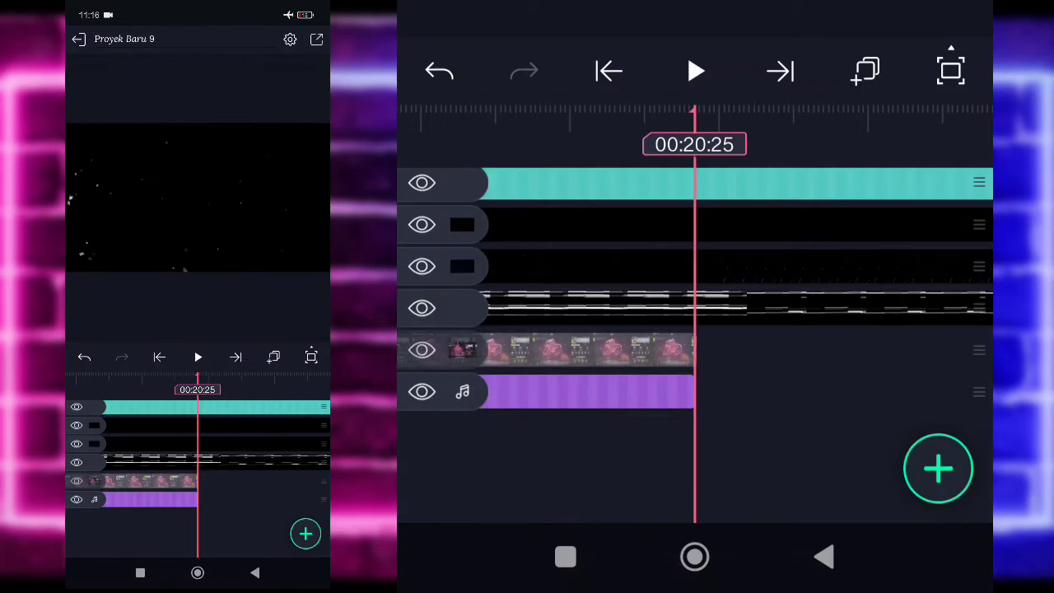
scroll(694, 296, up, 4)
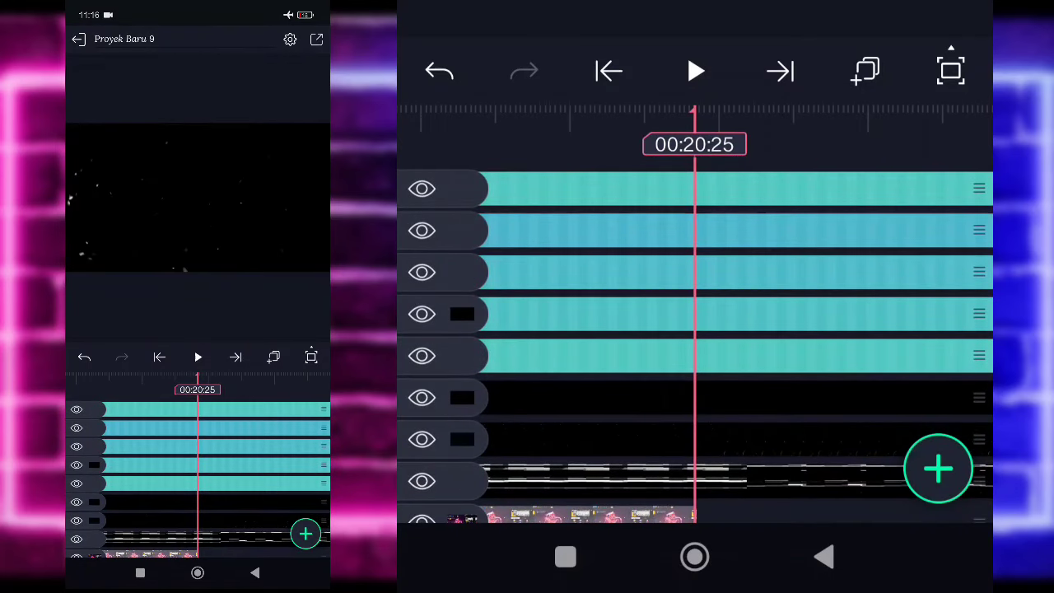
drag(475, 359, 475, 298)
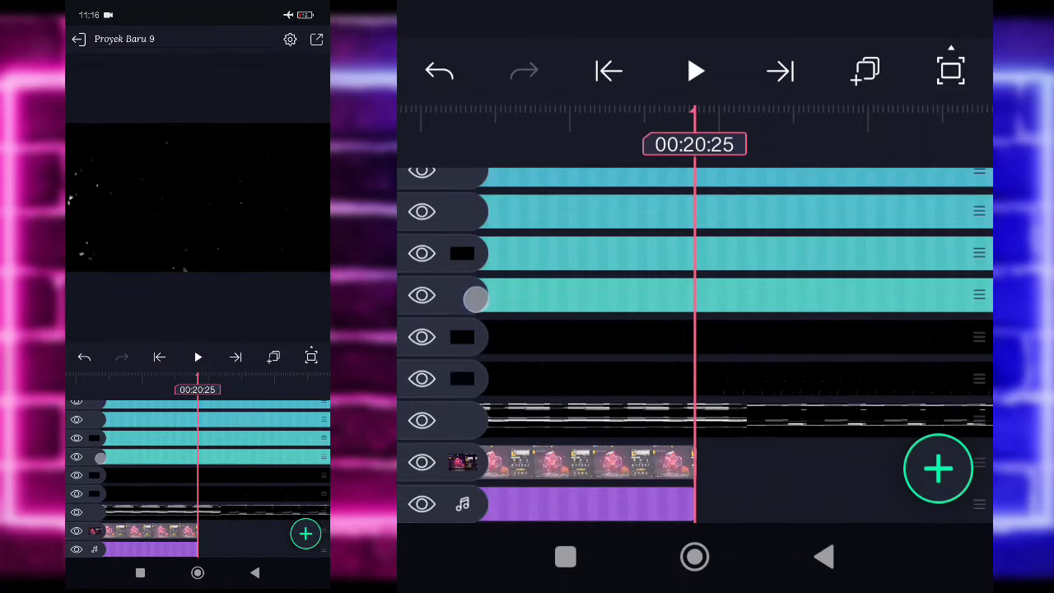
drag(467, 409, 447, 75)
click(783, 287)
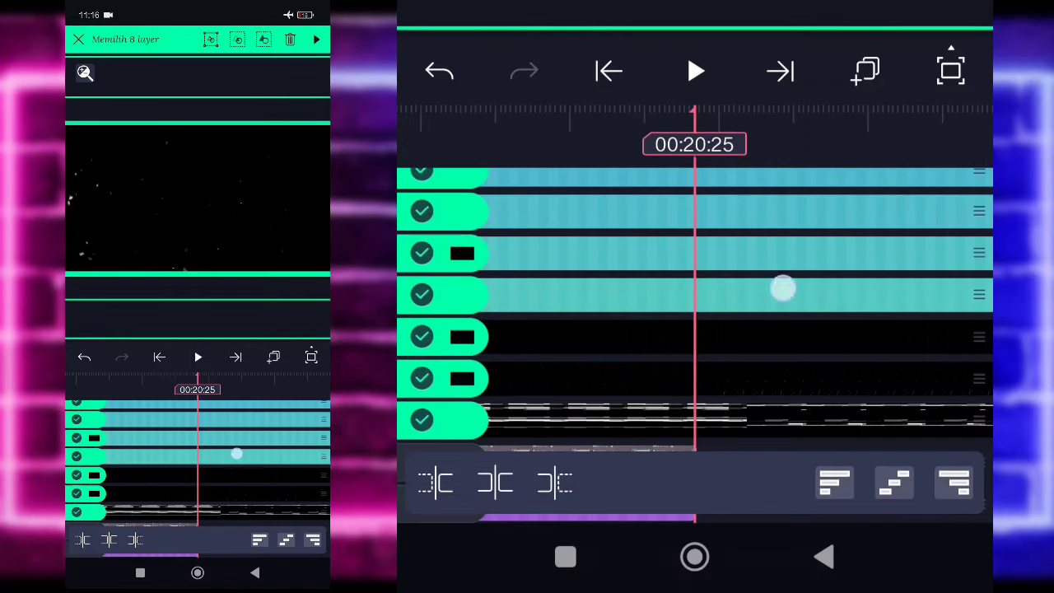
click(554, 482)
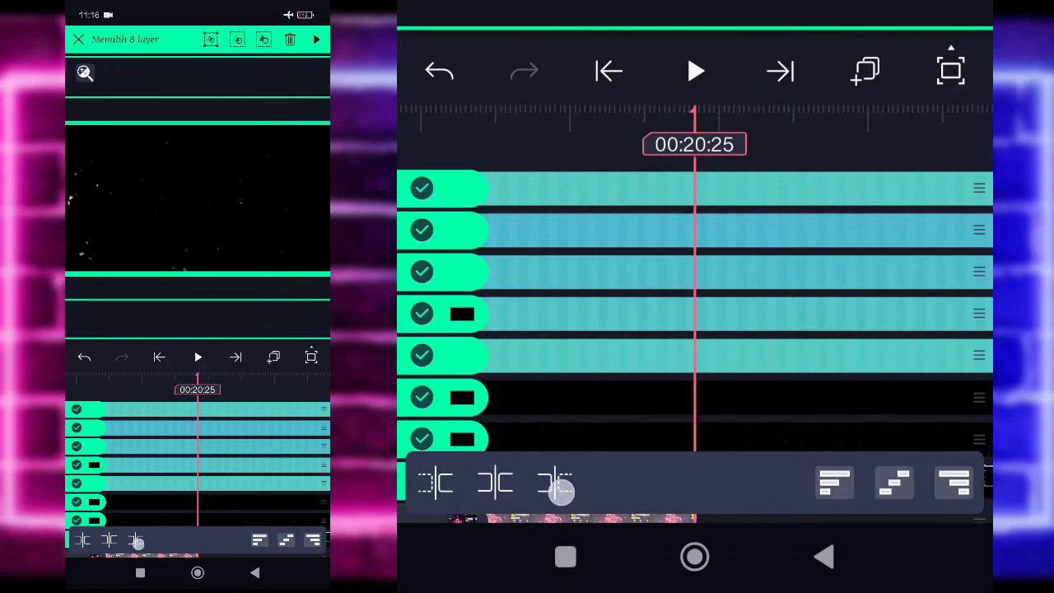
click(802, 287)
Preview around 00:11:07 and hide the streaked black-and-white layer above the screenshot
drag(576, 320, 779, 320)
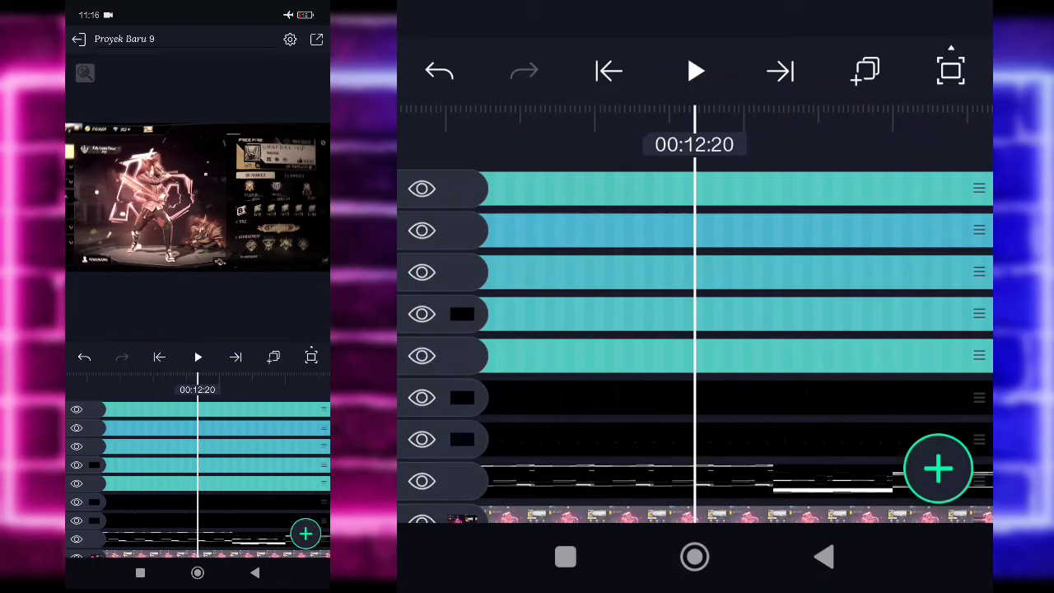
drag(755, 543, 755, 371)
drag(766, 179, 791, 348)
drag(790, 403, 766, 310)
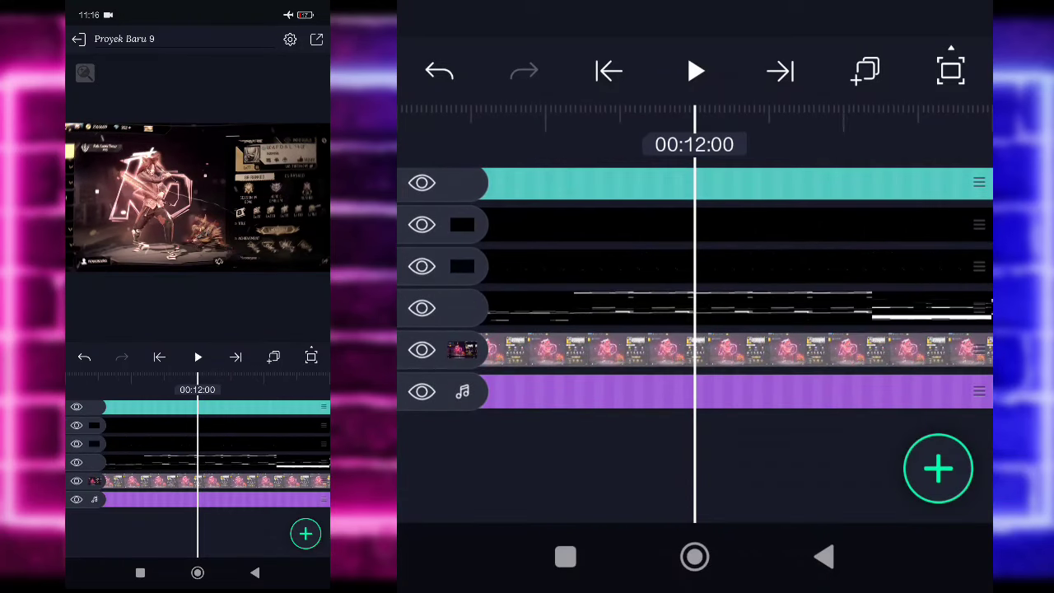
drag(626, 350, 741, 350)
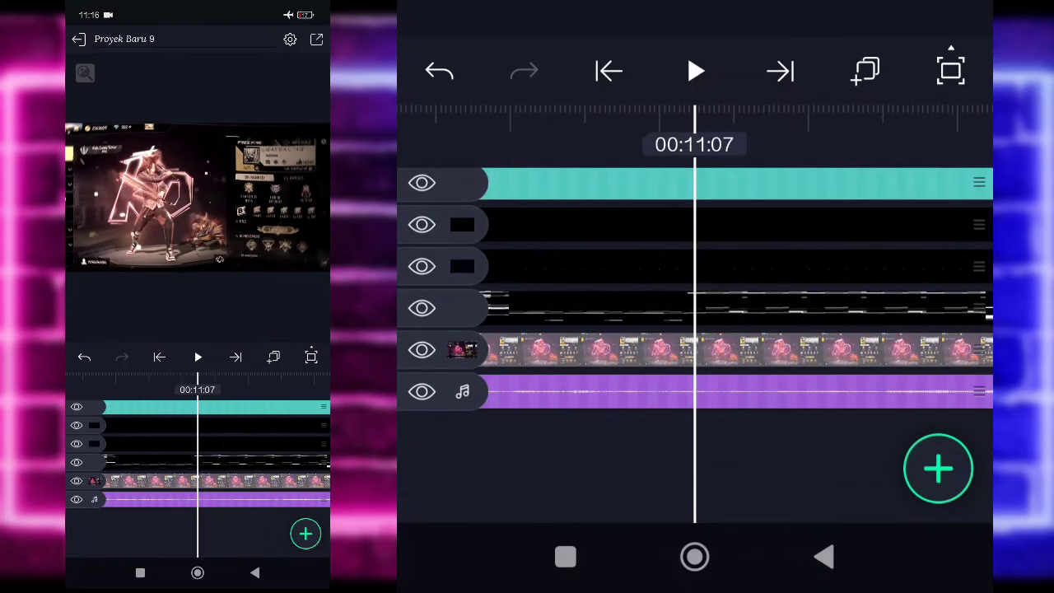
click(421, 308)
drag(729, 281, 730, 454)
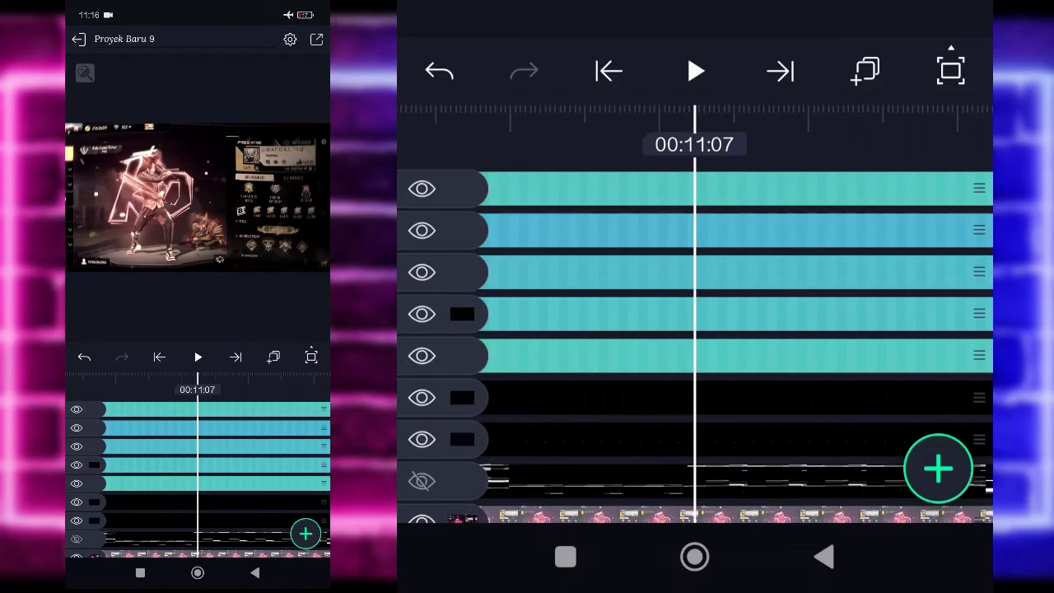
drag(768, 166, 576, 169)
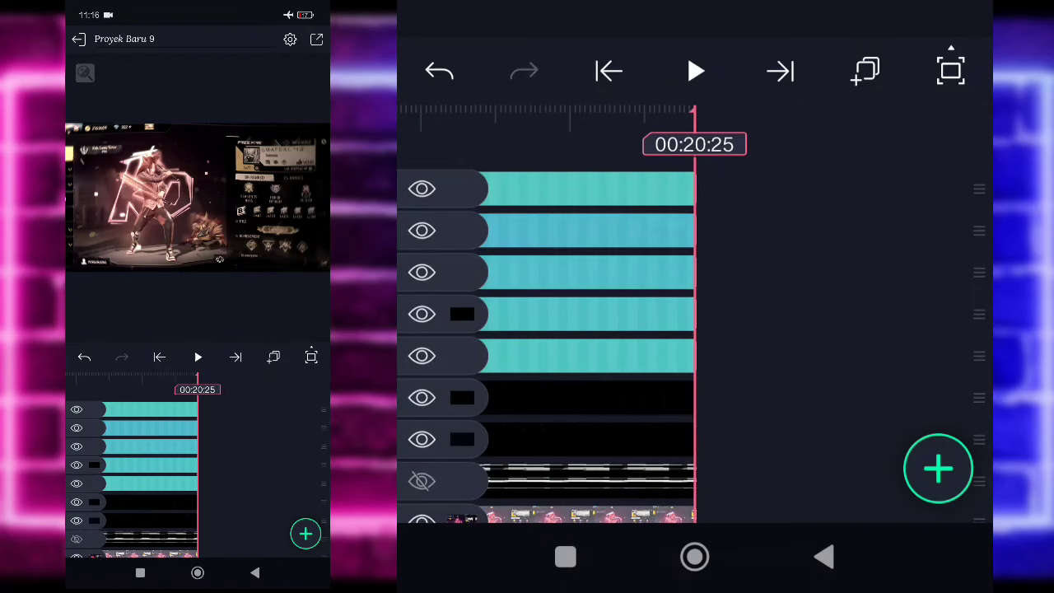
Hide the Buram Putar effect on the top Yt Afdhal GMP layer
click(590, 182)
drag(700, 129, 888, 129)
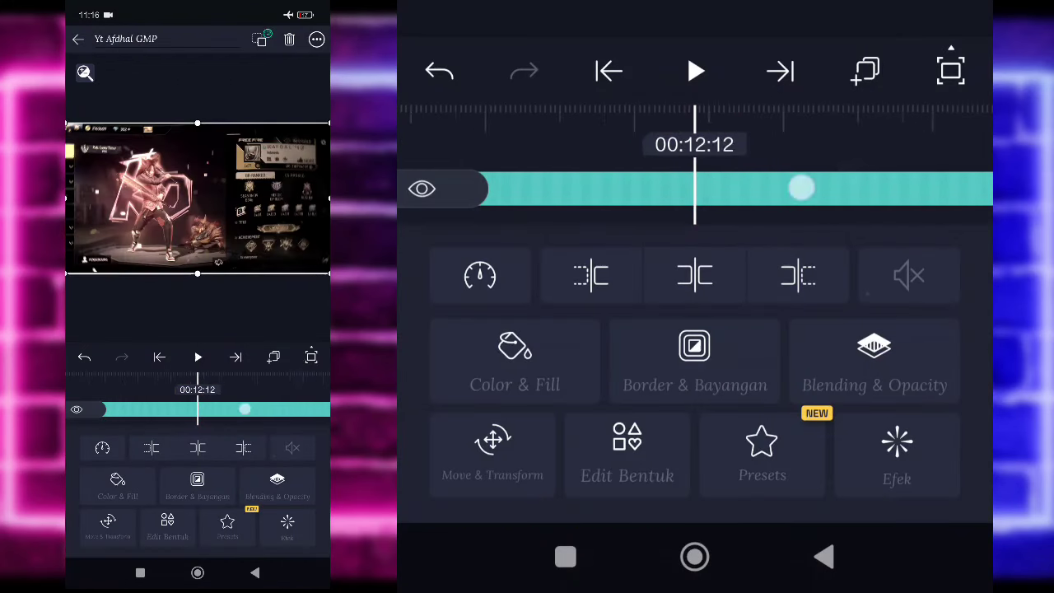
click(896, 456)
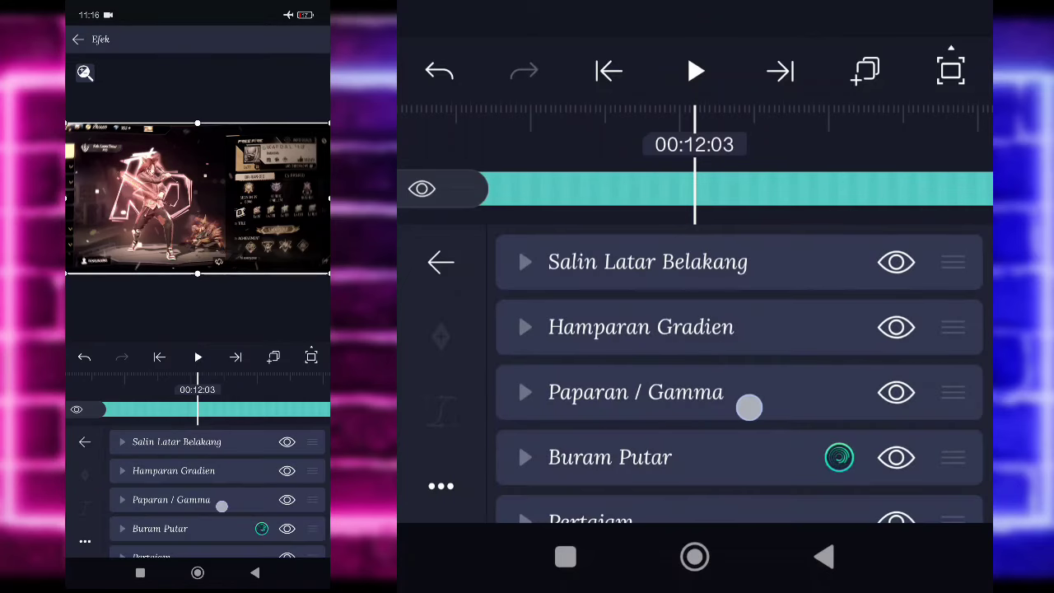
drag(748, 404, 748, 302)
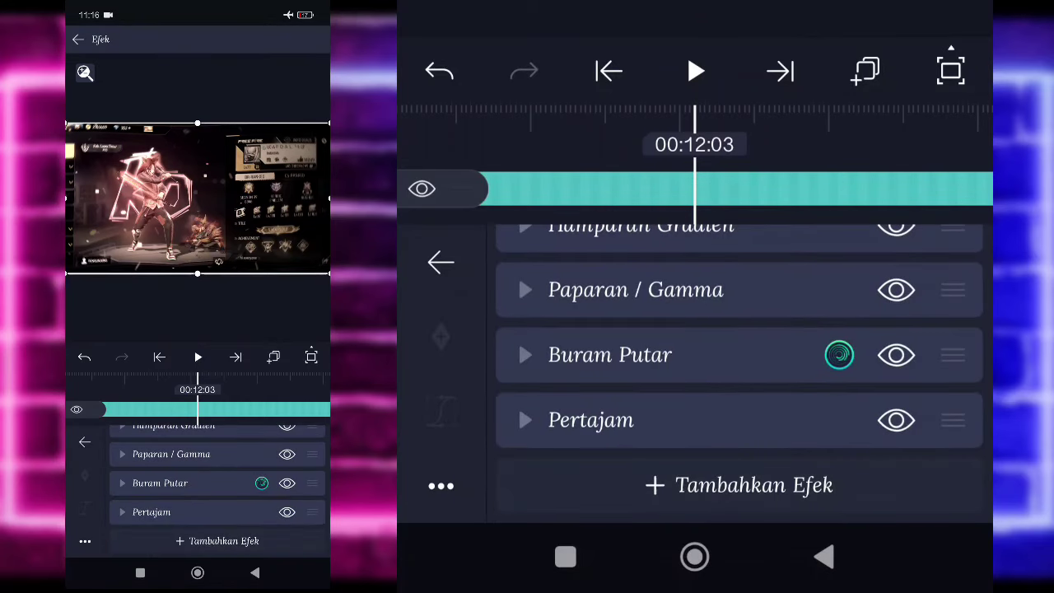
click(895, 354)
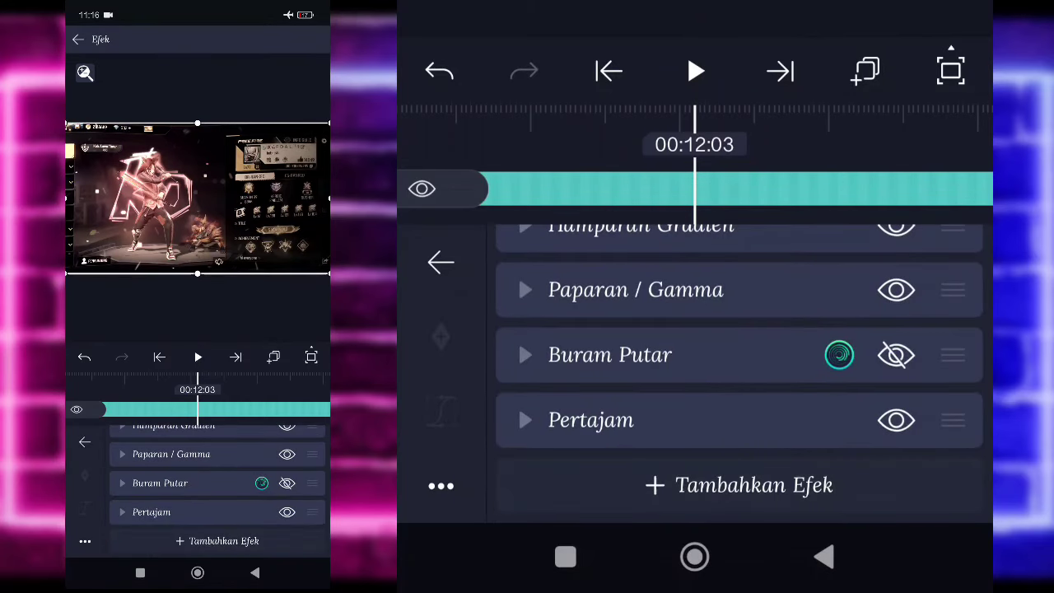
click(440, 262)
click(829, 165)
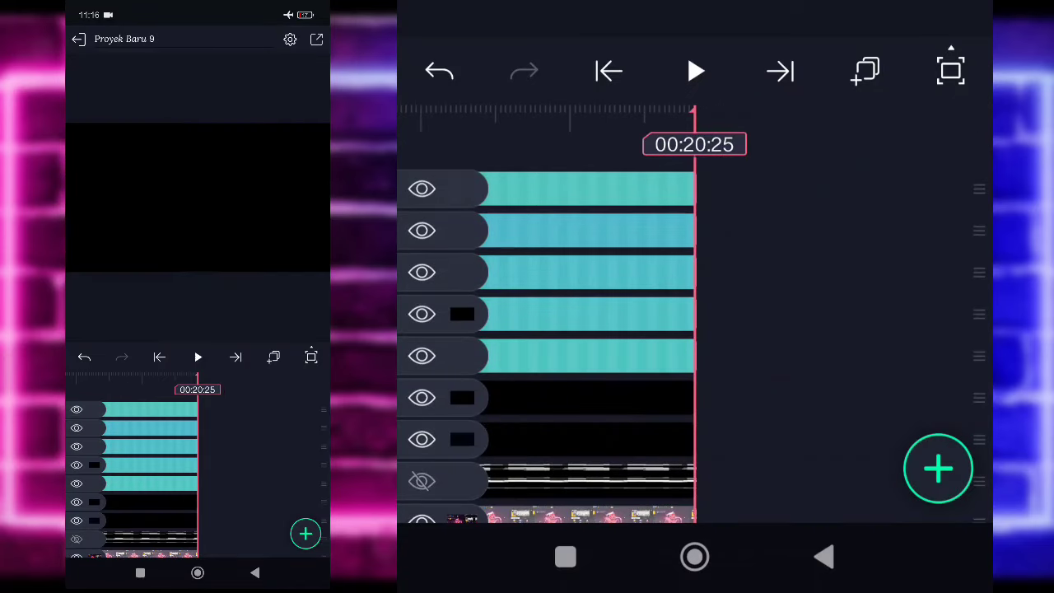
mouse_move(725, 338)
mouse_down()
mouse_move(878, 337)
mouse_move(877, 148)
mouse_up()
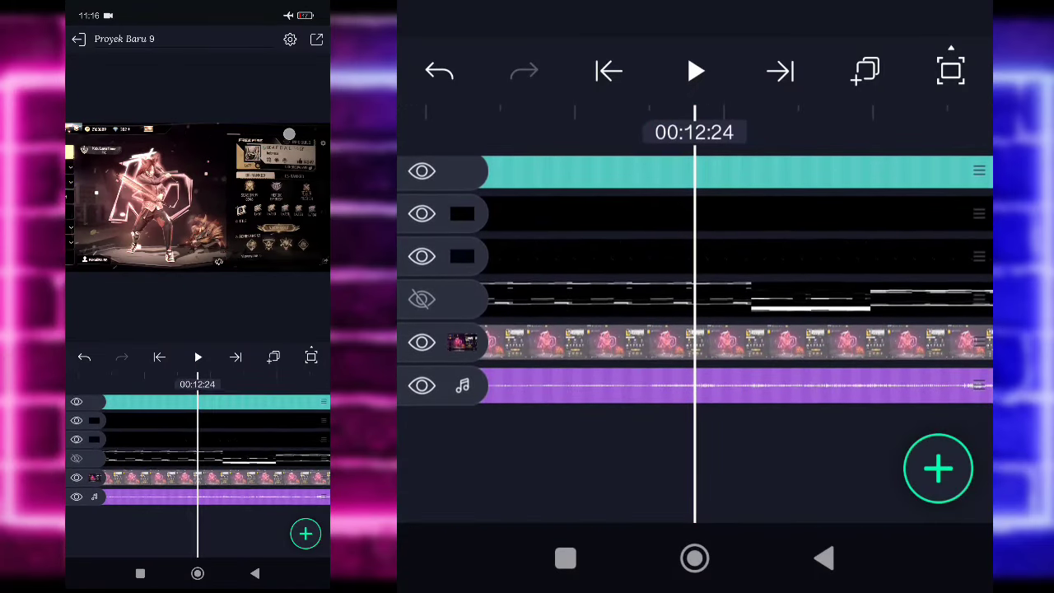
scroll(694, 329, up, 5)
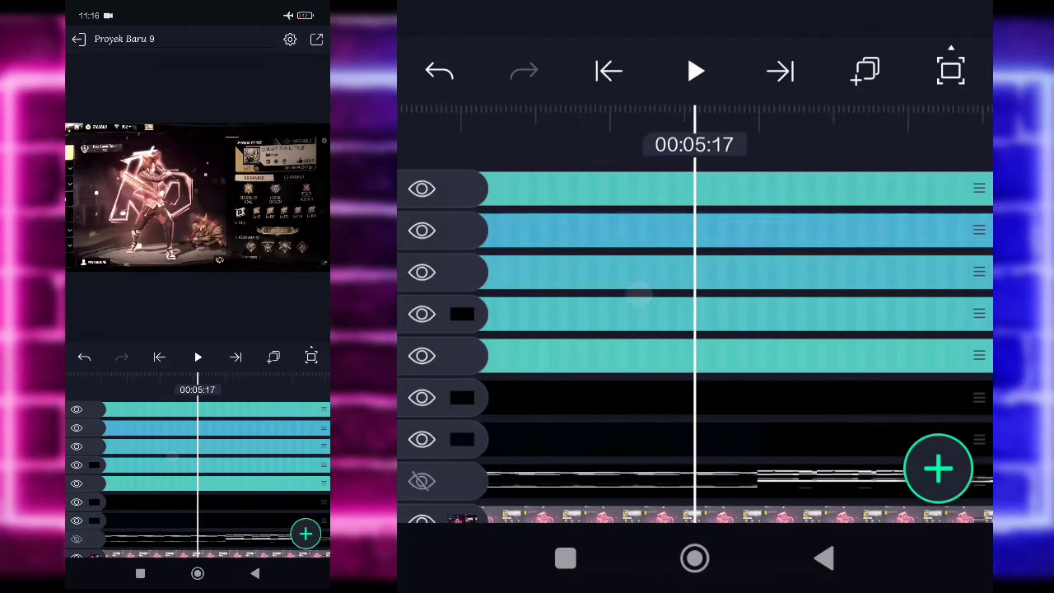
mouse_move(633, 294)
mouse_down()
mouse_move(823, 294)
mouse_move(576, 294)
mouse_up()
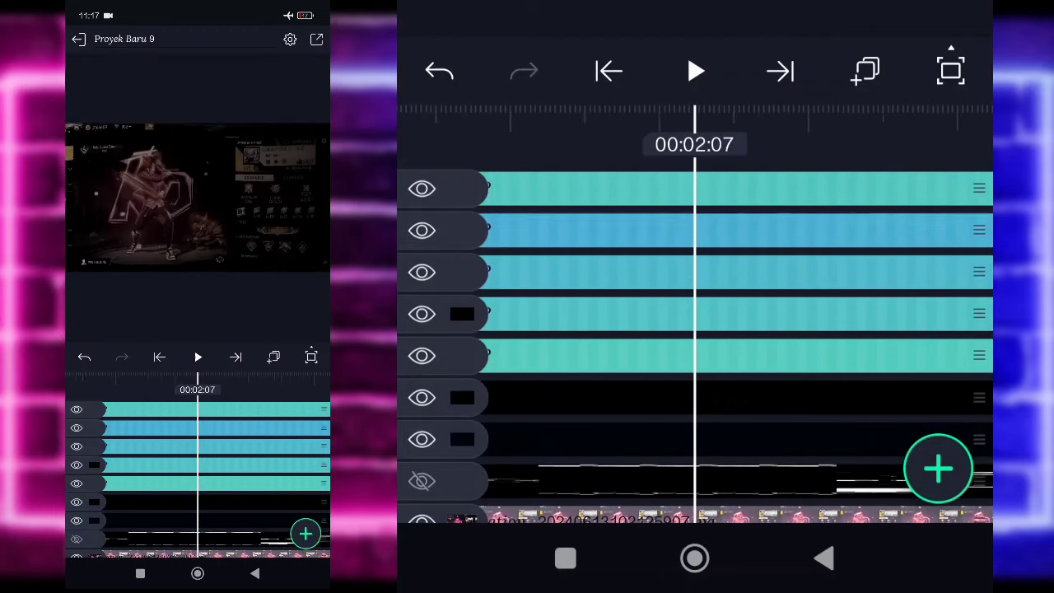
Set the project frame rate to 60 fps and start the video export
click(290, 39)
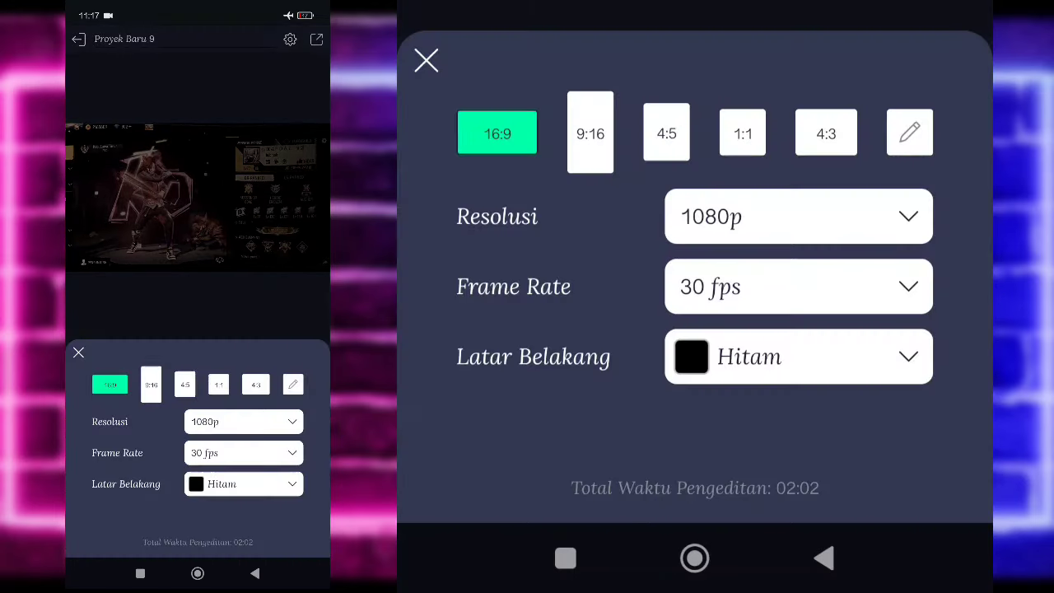
click(845, 282)
scroll(853, 75, down, 2)
click(800, 210)
click(97, 287)
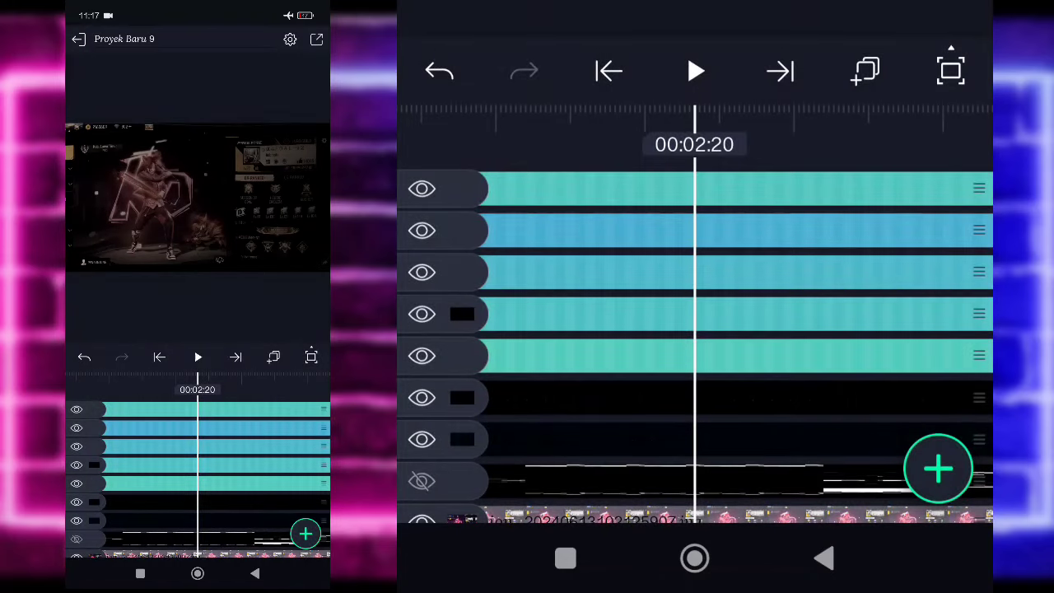
click(325, 36)
click(198, 531)
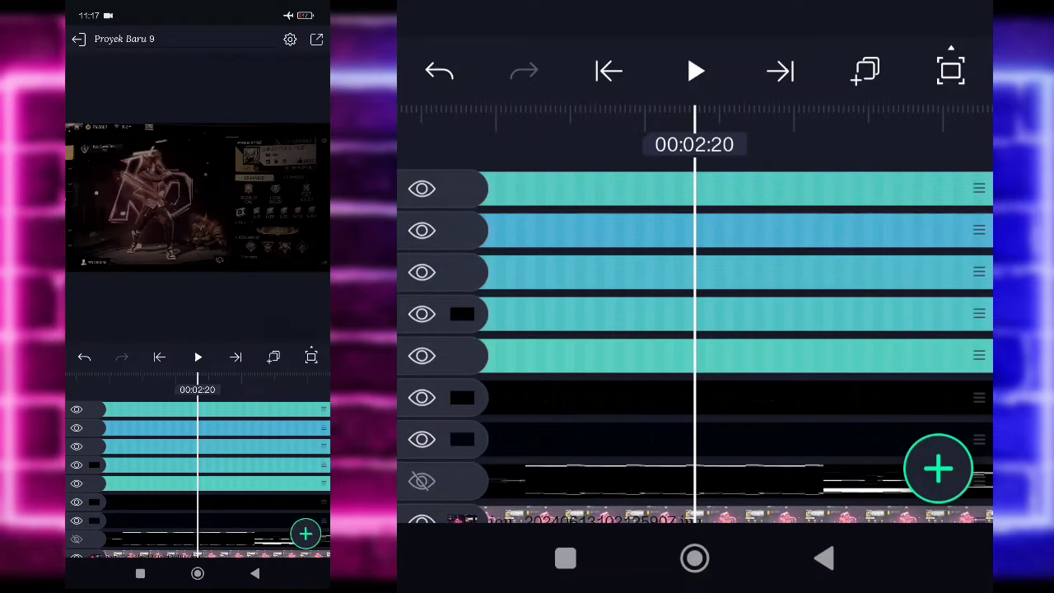